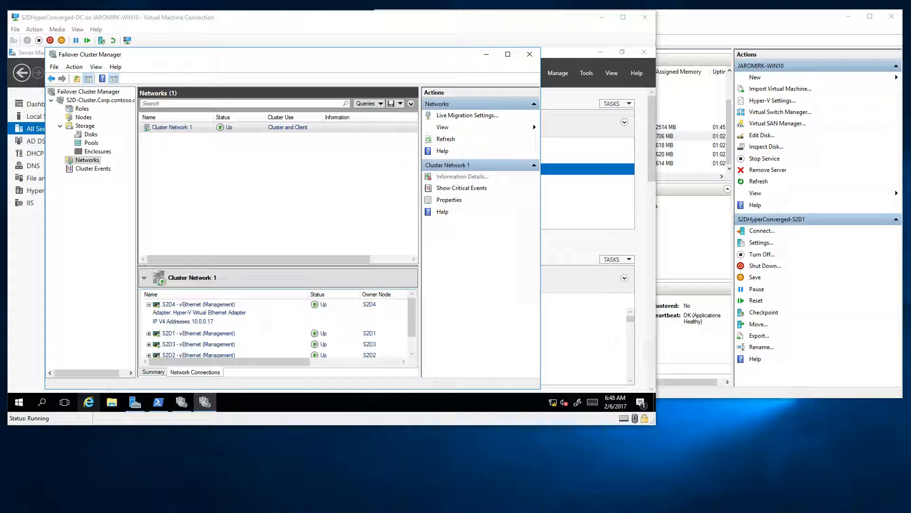
Bring up the lab's E:\test folder alongside the DC console and the Hyper-V VM list.
{"action": "key", "text": "super+e"}
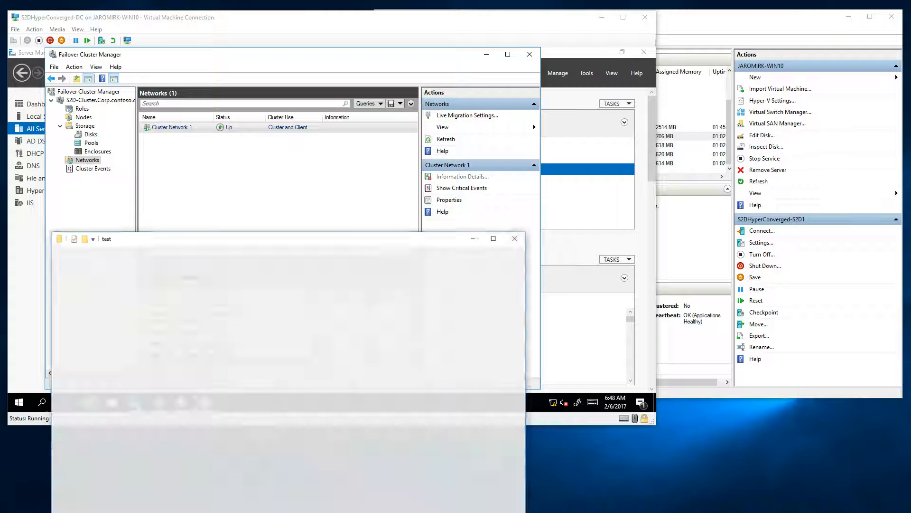
{"action": "left_click", "coordinate": [222, 22]}
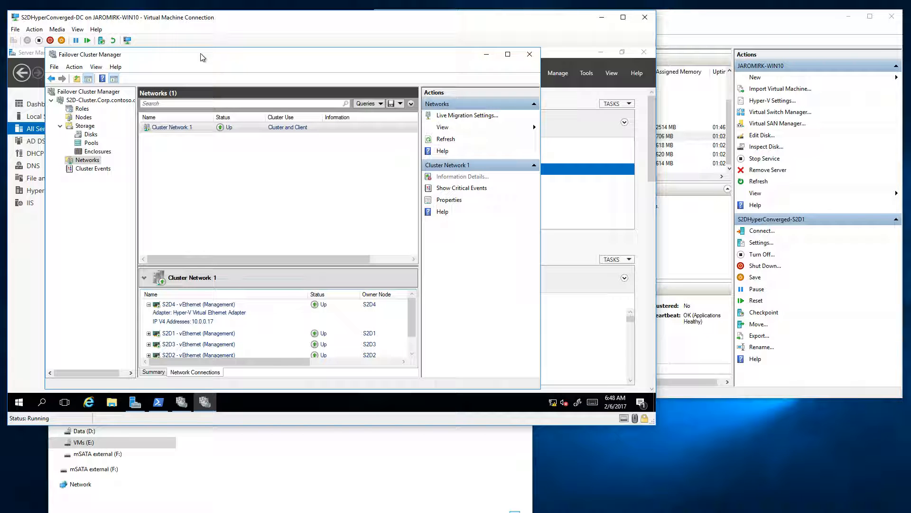
{"action": "left_click", "coordinate": [289, 459]}
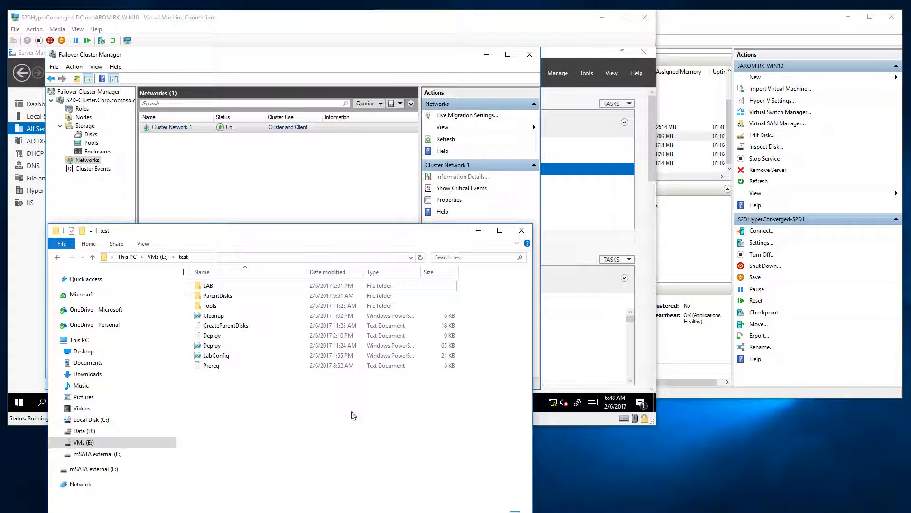
{"action": "left_click", "coordinate": [769, 22]}
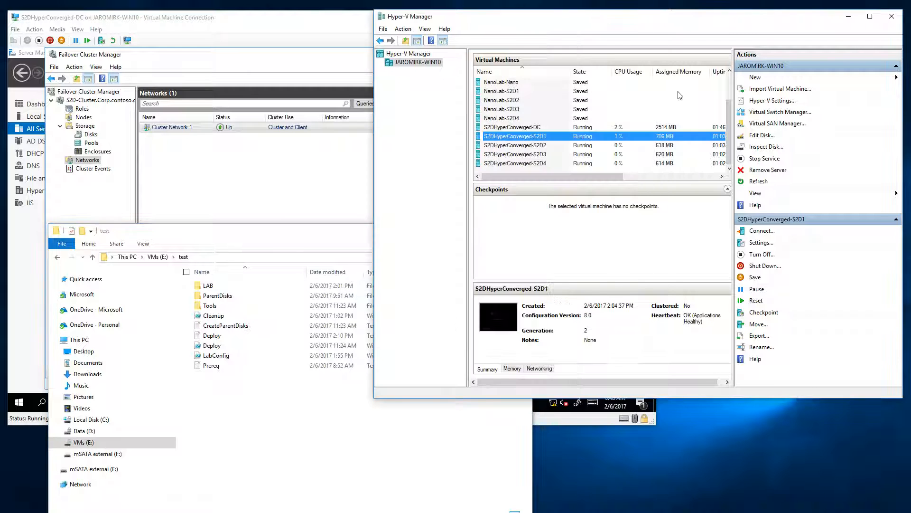
Select the S2DHyperConverged-DC virtual machine, then the Cleanup script in the test folder.
{"action": "left_click", "coordinate": [542, 128]}
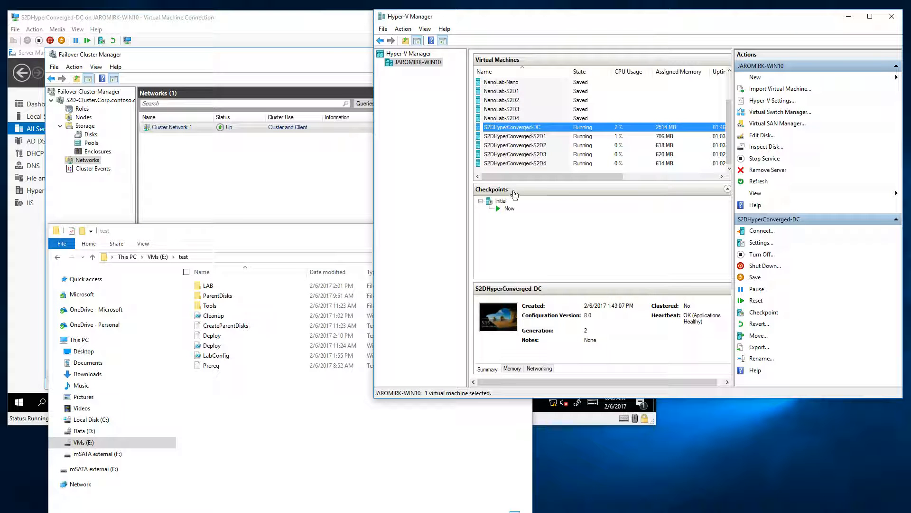
{"action": "left_click", "coordinate": [222, 11]}
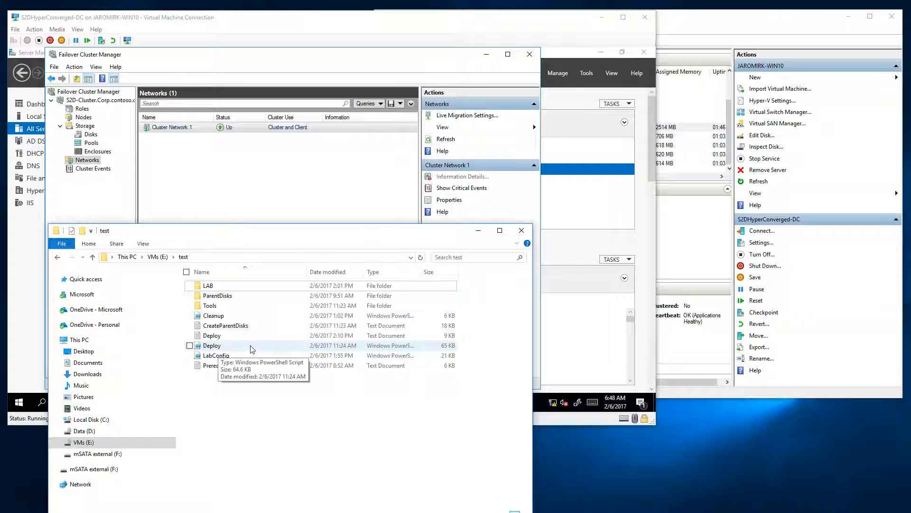
{"action": "left_click", "coordinate": [235, 318]}
Run Cleanup.ps1 with PowerShell and confirm removal of the S2DHyperConverged lab items.
{"action": "right_click", "coordinate": [237, 315]}
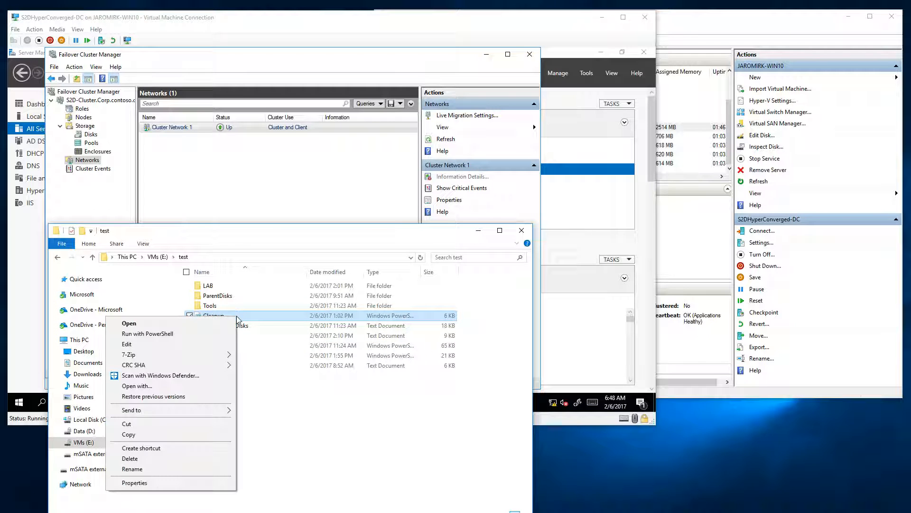
{"action": "left_click", "coordinate": [193, 331]}
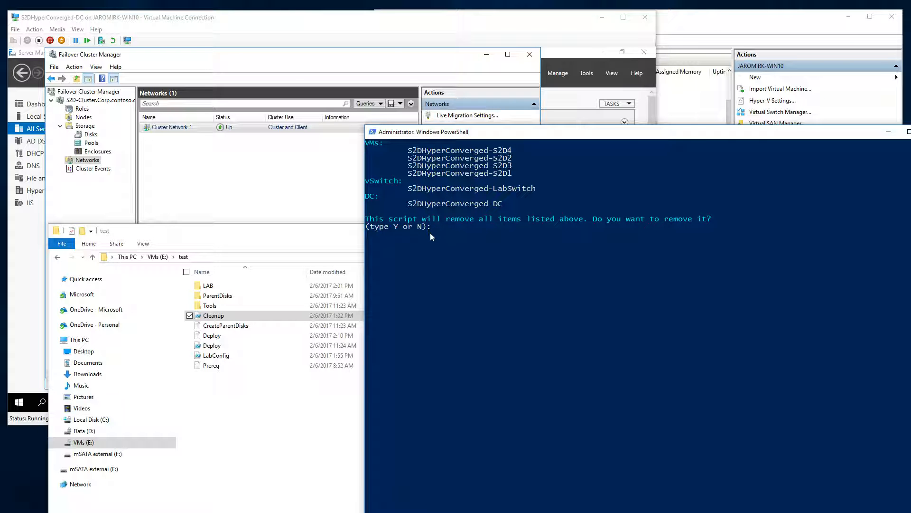
{"action": "type", "text": "y"}
{"action": "key", "text": "Return"}
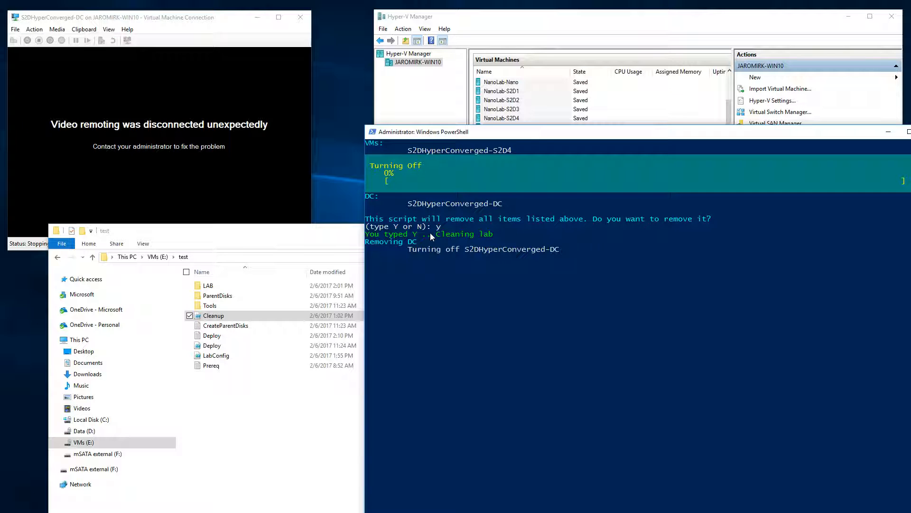
{"action": "left_click", "coordinate": [502, 19]}
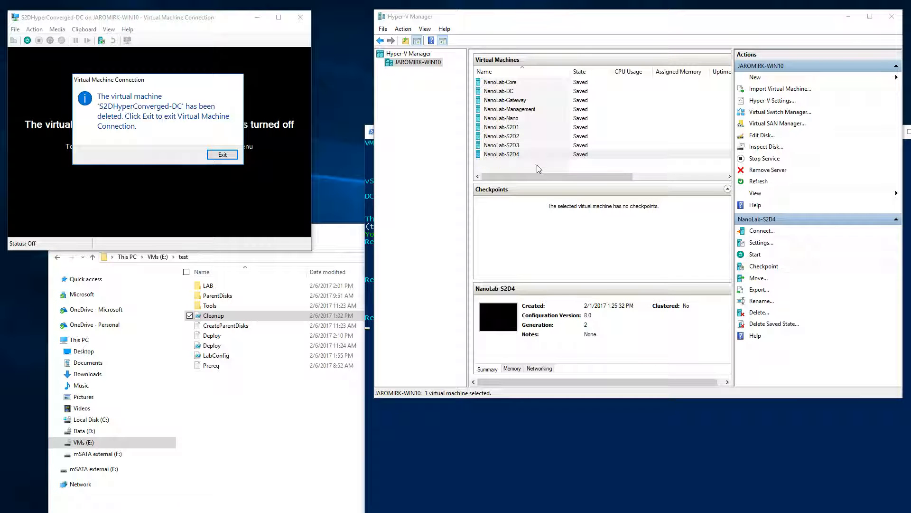
Dismiss the DC-deleted notice and close the finished cleanup console.
{"action": "left_click", "coordinate": [218, 156]}
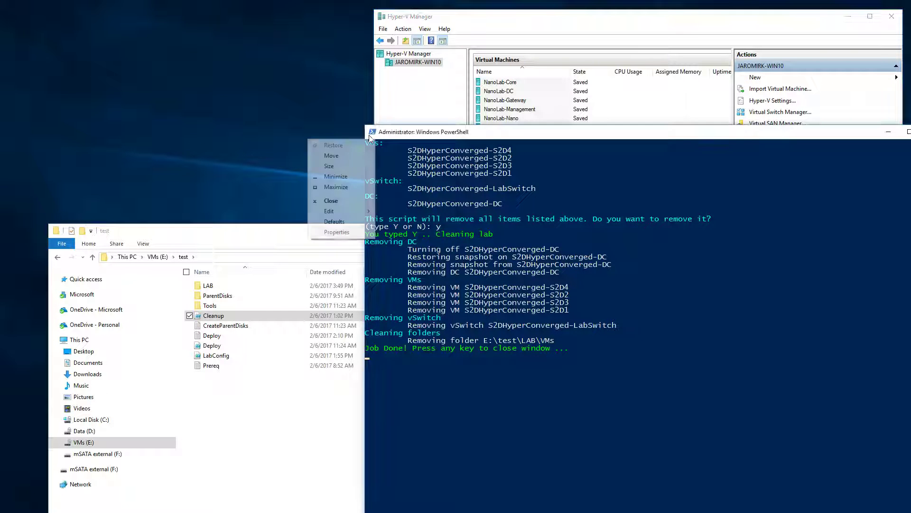
{"action": "left_click", "coordinate": [369, 132]}
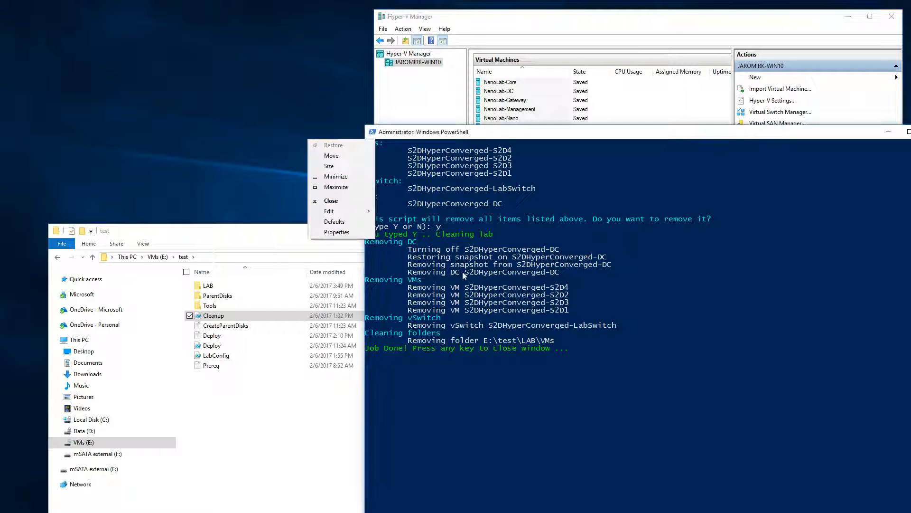
{"action": "left_click", "coordinate": [463, 272]}
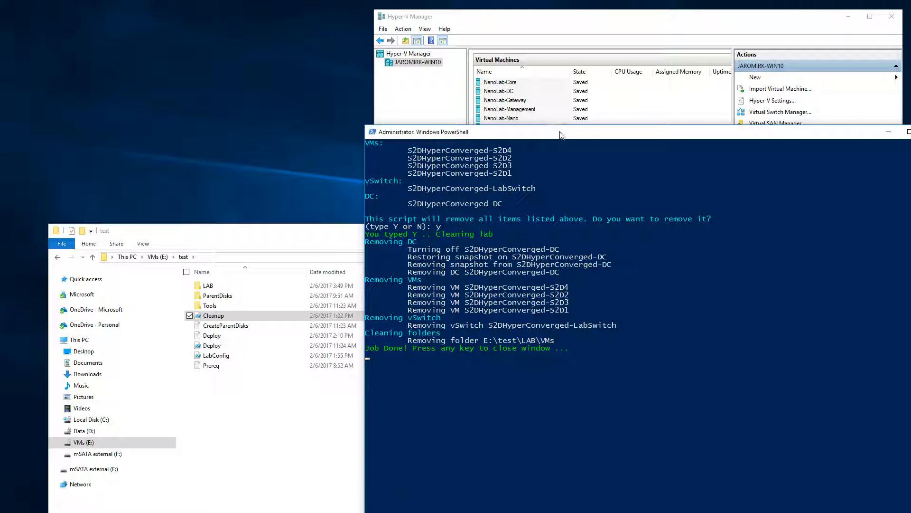
{"action": "key", "text": "Return"}
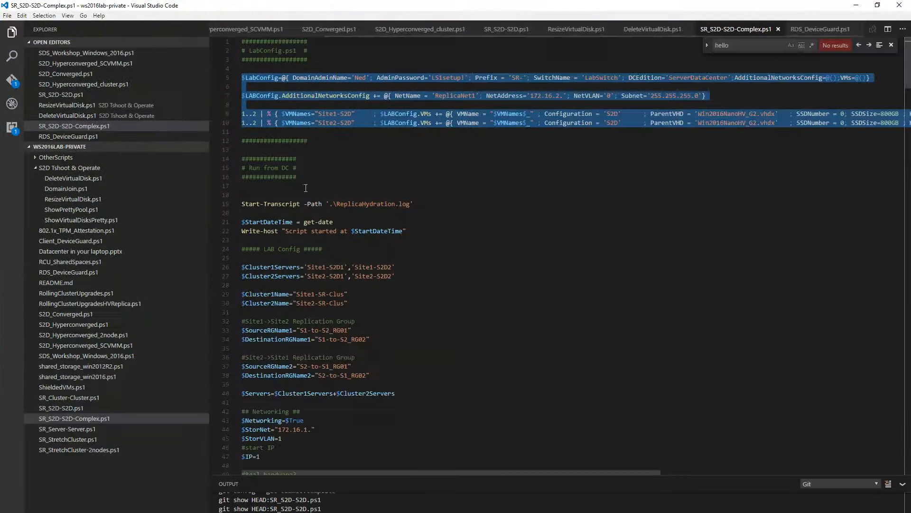
Select the LabConfig lines of SR_S2D-S2D-Complex.ps1, discarding a stray selection of lines 1–7.
{"action": "left_click", "coordinate": [305, 187]}
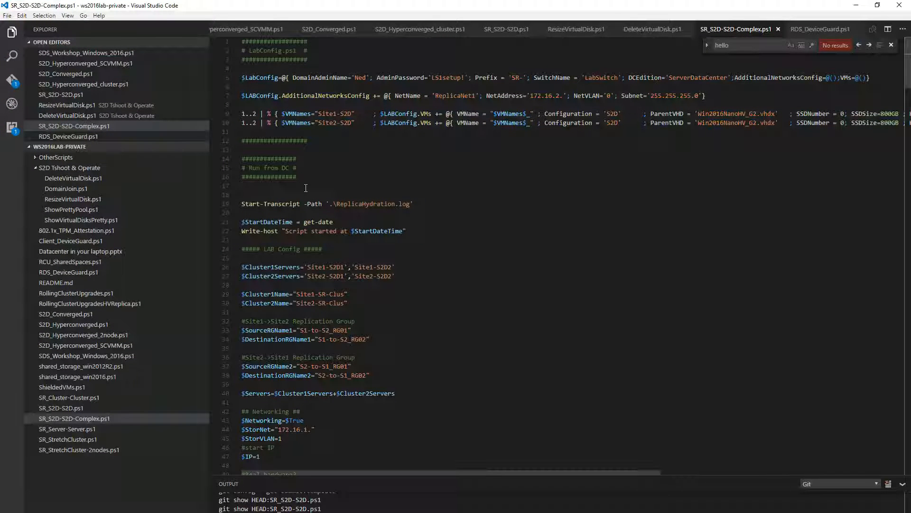
{"action": "left_click_drag", "start_coordinate": [244, 132], "coordinate": [230, 81]}
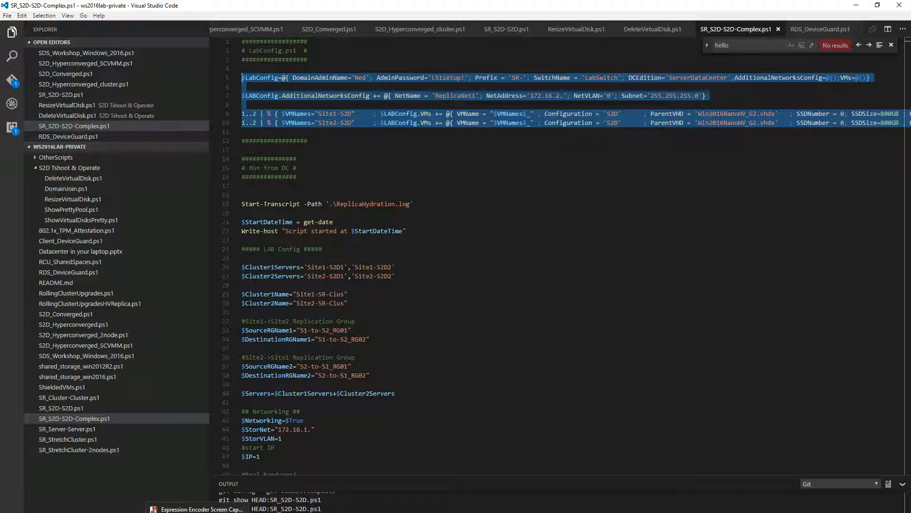
{"action": "left_click", "coordinate": [358, 102]}
{"action": "left_click", "coordinate": [246, 42]}
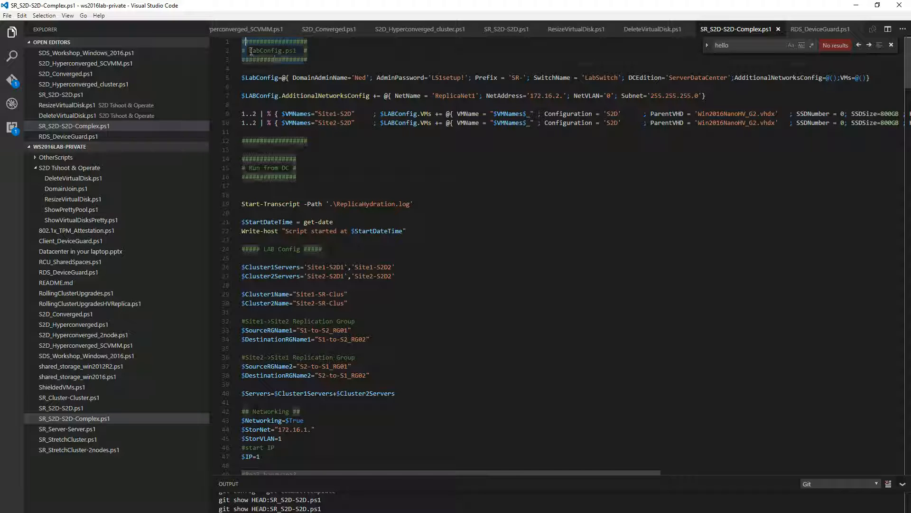
{"action": "key", "text": "shift+Down"}
{"action": "key", "text": "shift+Down"}
{"action": "key", "text": "shift+Down"}
{"action": "key", "text": "shift+Down"}
{"action": "key", "text": "shift+Down"}
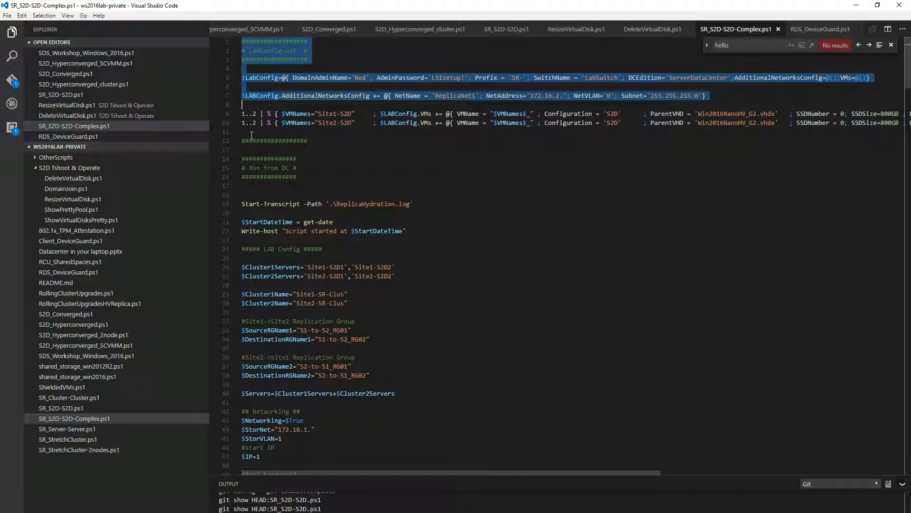
Select the Site1/Site2 LabConfig block, lines 5 to 10, and copy it.
{"action": "left_click", "coordinate": [251, 135]}
{"action": "key", "text": "shift+Up"}
{"action": "key", "text": "shift+Up"}
{"action": "key", "text": "shift+Up"}
{"action": "key", "text": "shift+Up"}
{"action": "key", "text": "shift+Up"}
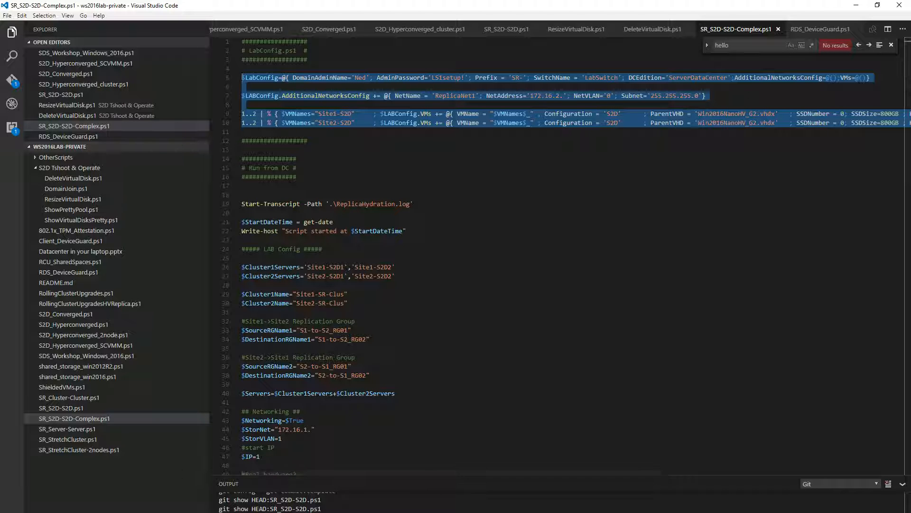
{"action": "left_click_drag", "start_coordinate": [107, 512], "coordinate": [108, 483]}
Open LabConfig from the test folder in Notepad and paste the Site1/Site2 config over its text.
{"action": "left_click", "coordinate": [150, 502]}
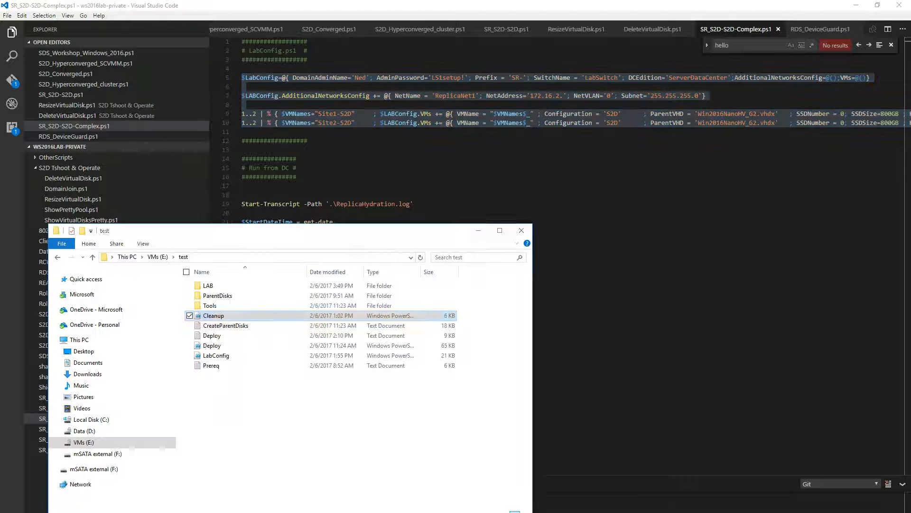
{"action": "double_click", "coordinate": [221, 355]}
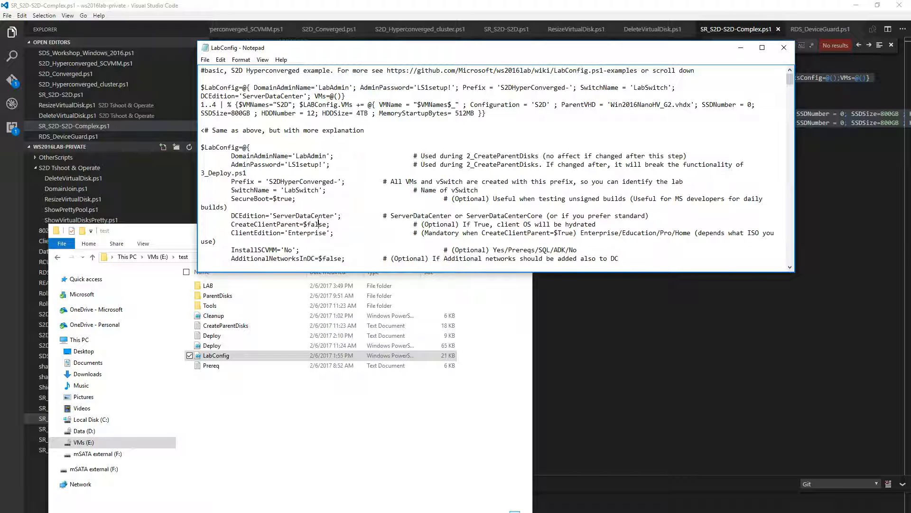
{"action": "left_click", "coordinate": [317, 225]}
{"action": "key", "text": "ctrl+a"}
{"action": "key", "text": "ctrl+v"}
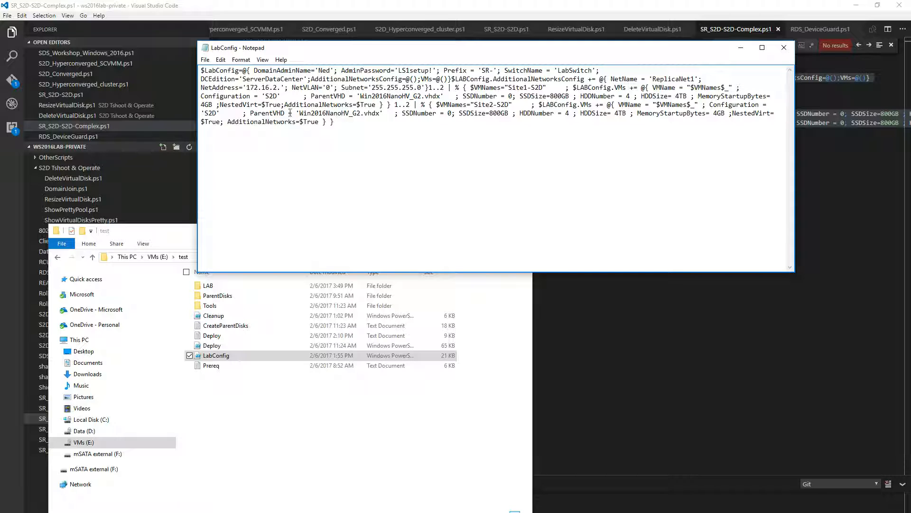
Close Notepad, saving the changes to LabConfig.ps1.
{"action": "left_click_drag", "start_coordinate": [280, 52], "coordinate": [315, 192]}
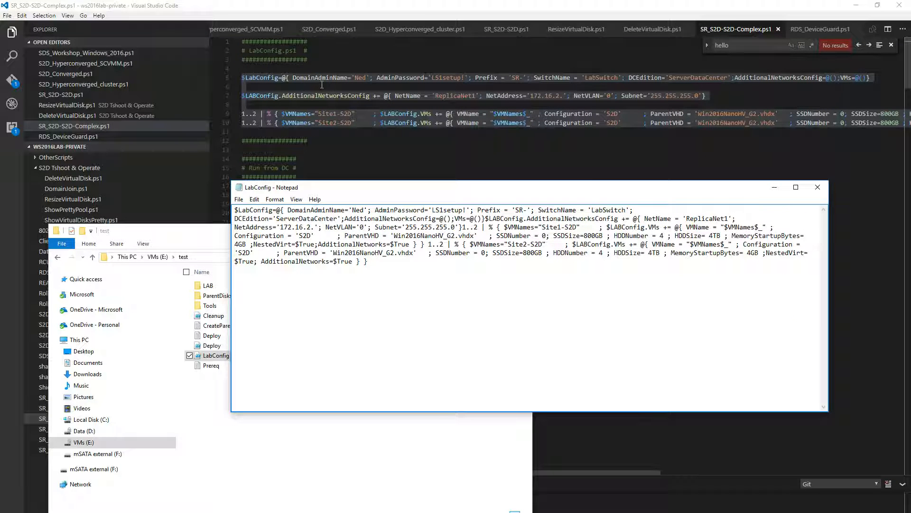
{"action": "left_click", "coordinate": [818, 187]}
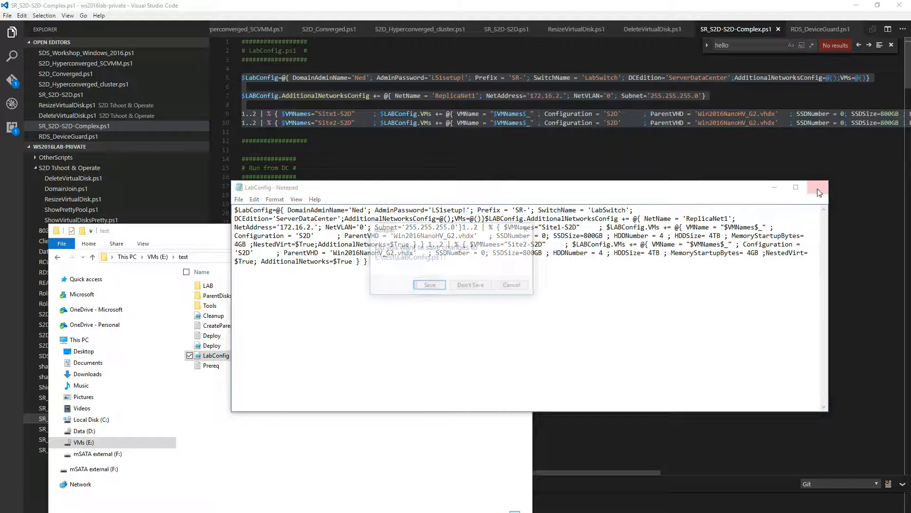
{"action": "left_click", "coordinate": [429, 285]}
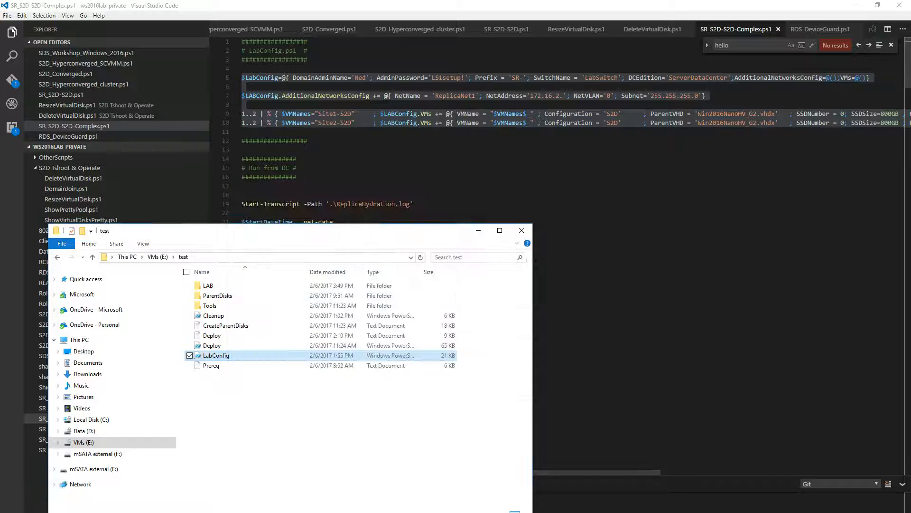
Open LabConfig.ps1 in PowerShell ISE and replace its contents with the copied SR- config.
{"action": "left_click", "coordinate": [106, 166]}
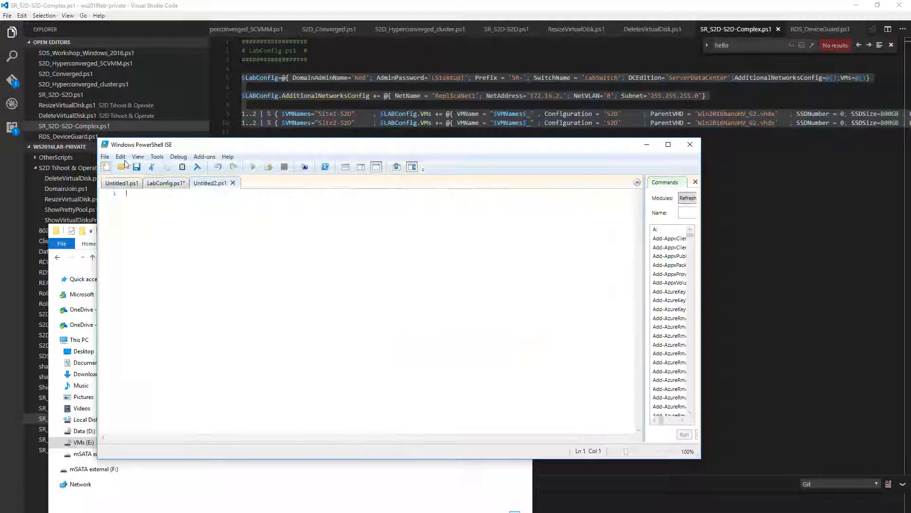
{"action": "left_click_drag", "start_coordinate": [170, 147], "coordinate": [396, 158]}
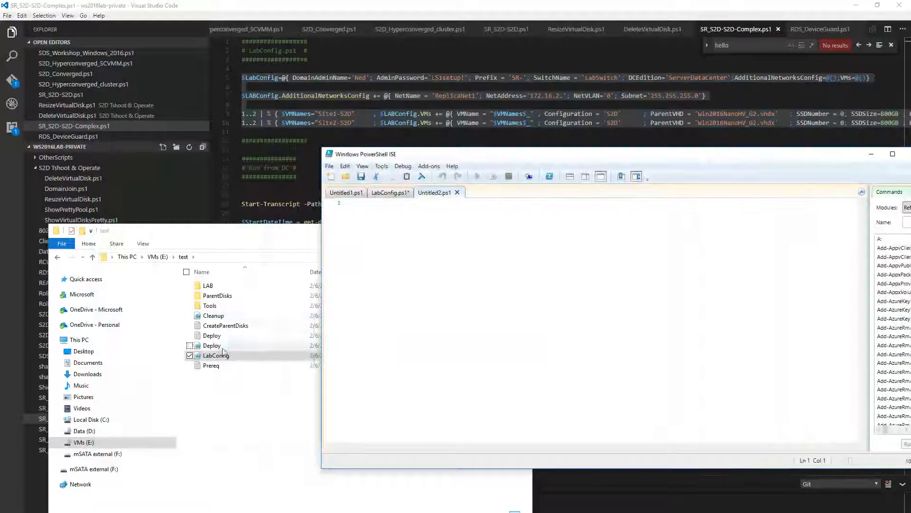
{"action": "mouse_move", "coordinate": [214, 355]}
{"action": "left_mouse_down"}
{"action": "mouse_move", "coordinate": [269, 362]}
{"action": "mouse_move", "coordinate": [417, 343]}
{"action": "left_mouse_up"}
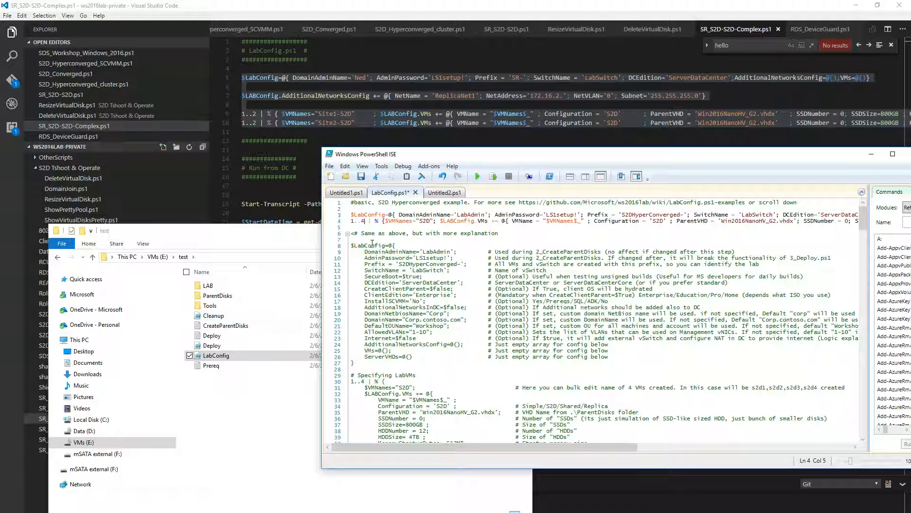
{"action": "left_click", "coordinate": [431, 197]}
{"action": "left_click", "coordinate": [401, 197]}
{"action": "key", "text": "ctrl+a"}
{"action": "key", "text": "ctrl+v"}
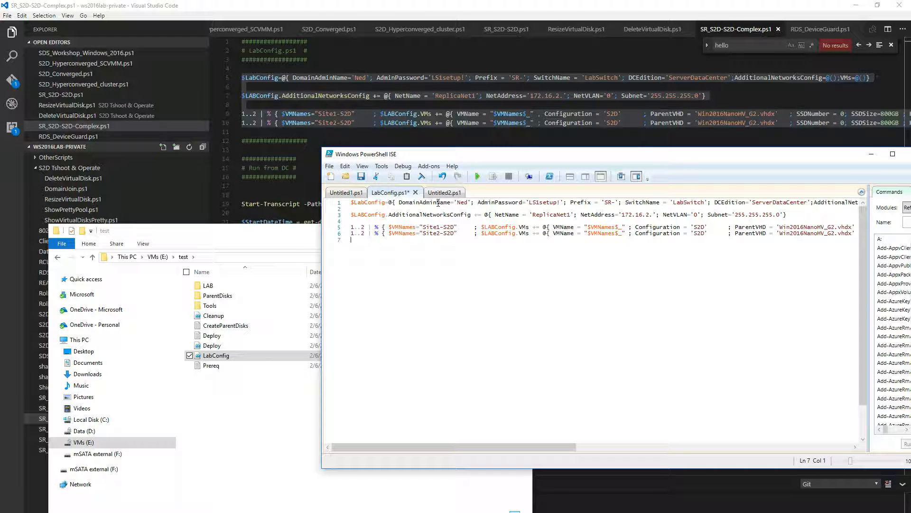
Review the admin Ned, the SR- prefix and the Site1-S2D/Site2-S2D machine names, then minimize ISE.
{"action": "double_click", "coordinate": [464, 203]}
{"action": "left_click_drag", "start_coordinate": [491, 159], "coordinate": [437, 175]}
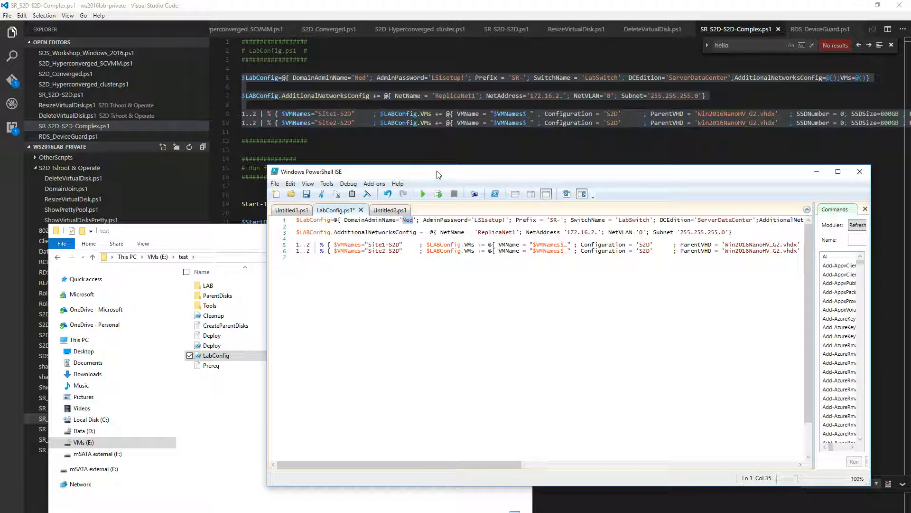
{"action": "left_click", "coordinate": [549, 220]}
{"action": "left_click_drag", "start_coordinate": [369, 245], "coordinate": [394, 245]}
{"action": "left_click_drag", "start_coordinate": [398, 244], "coordinate": [399, 244]}
{"action": "left_click", "coordinate": [378, 251]}
{"action": "left_click_drag", "start_coordinate": [376, 251], "coordinate": [394, 251]}
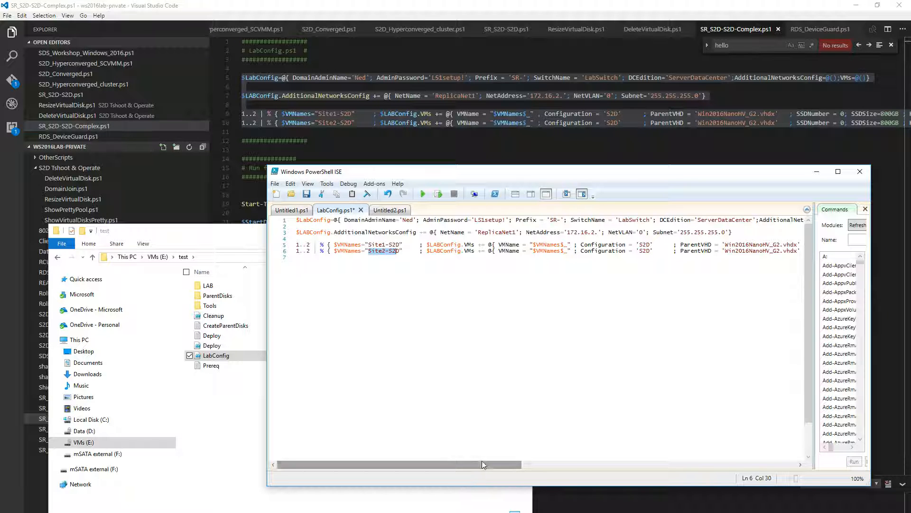
{"action": "left_click_drag", "start_coordinate": [494, 465], "coordinate": [631, 470]}
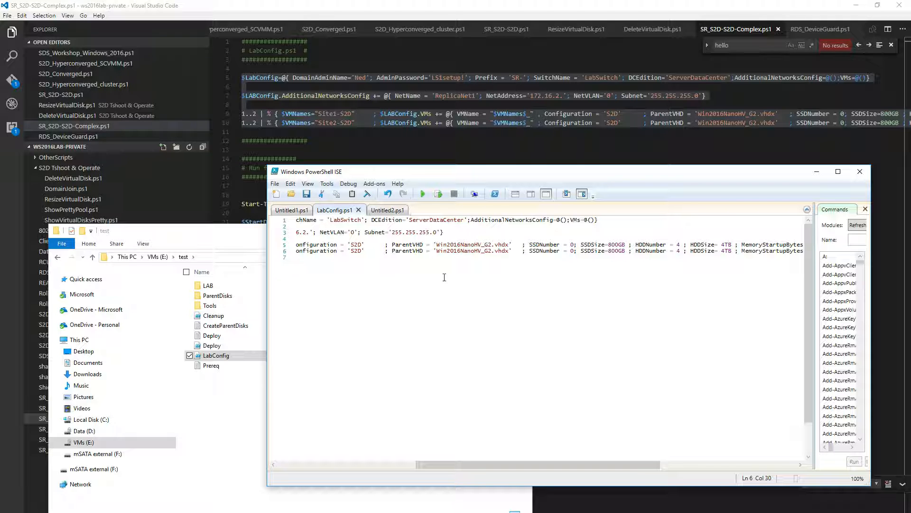
{"action": "left_click", "coordinate": [818, 172]}
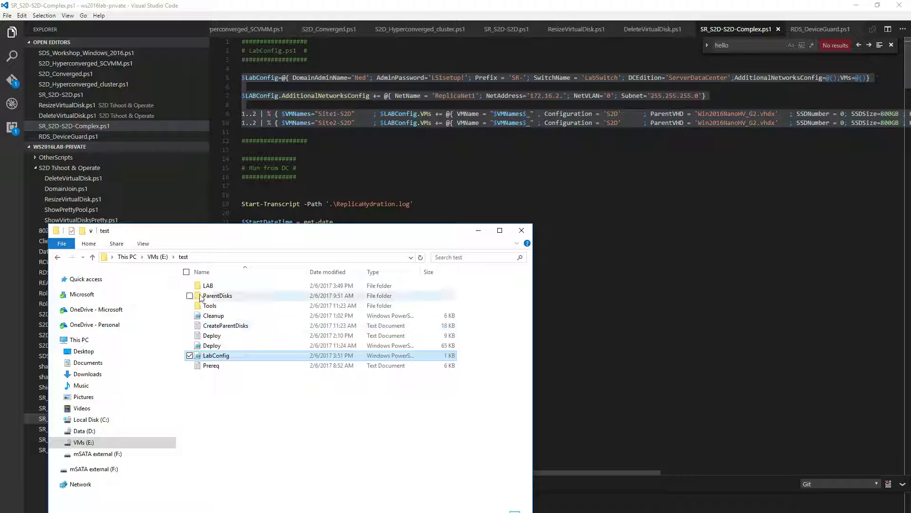
Run the Deploy script with PowerShell to provision SR-DC and the Site1/Site2 S2D machines.
{"action": "left_click", "coordinate": [215, 347]}
{"action": "right_click", "coordinate": [305, 350]}
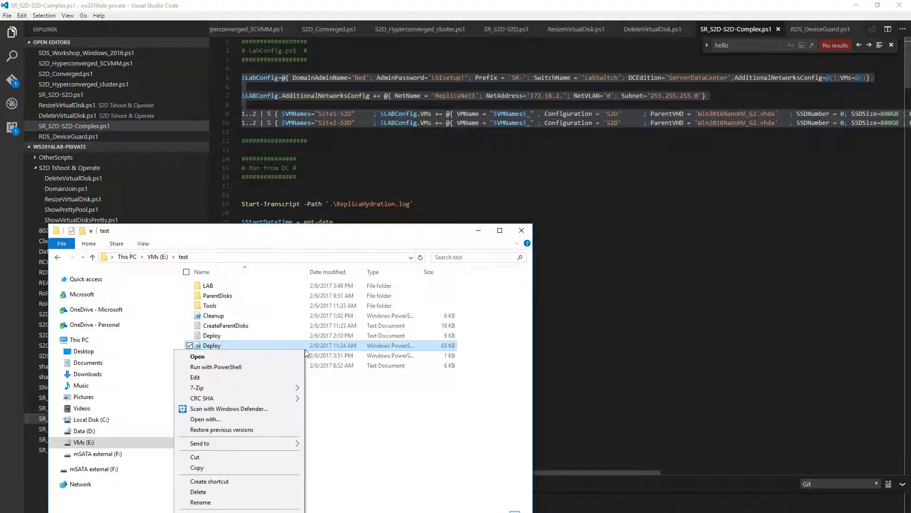
{"action": "left_click", "coordinate": [247, 371]}
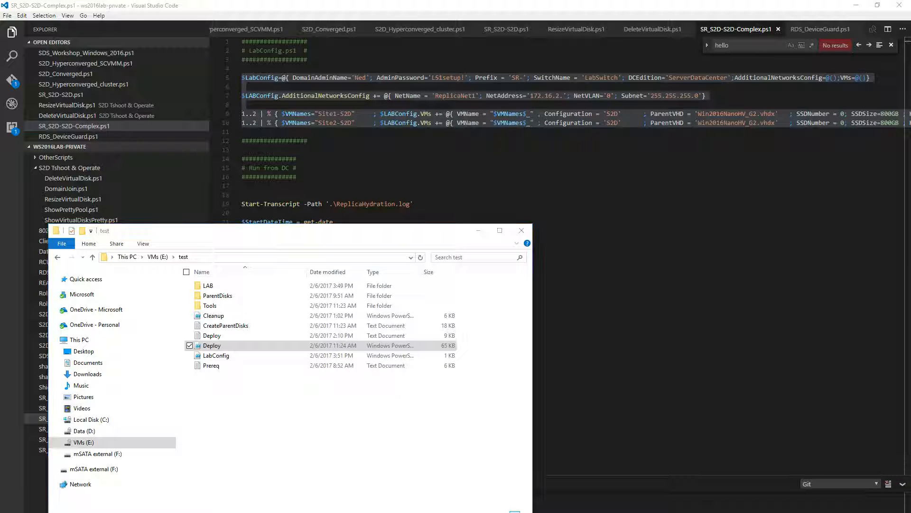
{"action": "left_click_drag", "start_coordinate": [245, 208], "coordinate": [583, 106]}
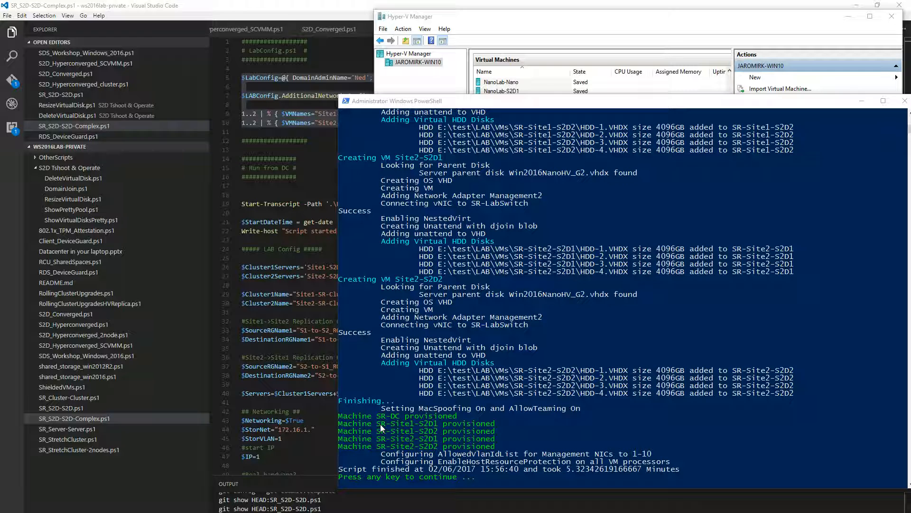
Check the newly created SR-Site machines in Hyper-V Manager.
{"action": "left_click", "coordinate": [522, 22]}
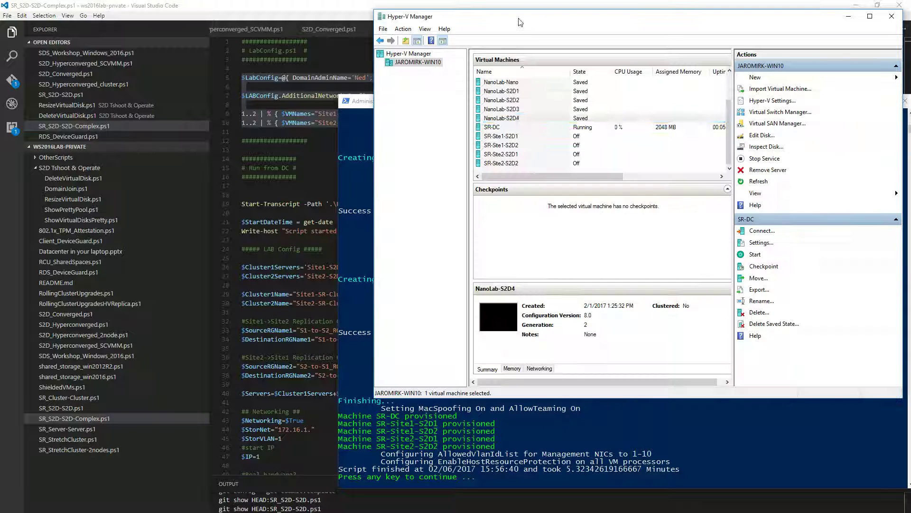
{"action": "left_click", "coordinate": [514, 137]}
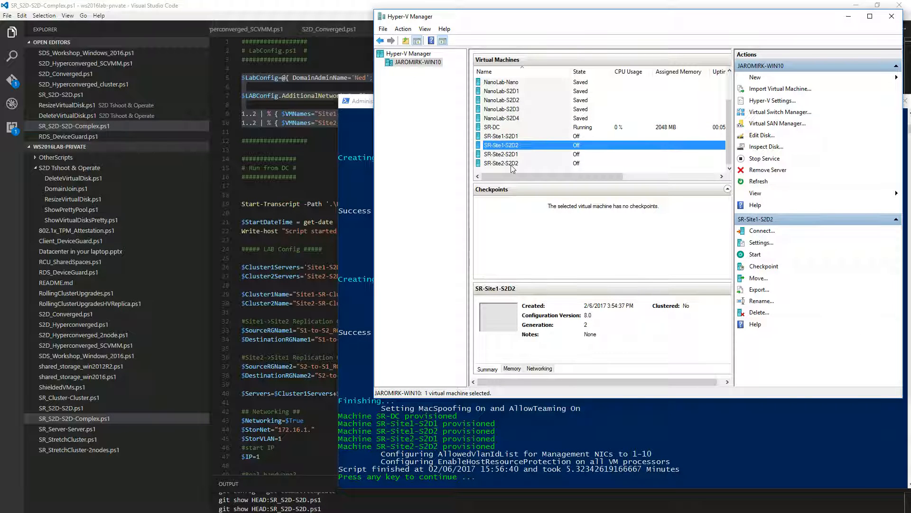
Connect a console to the SR-DC domain controller VM.
{"action": "left_click", "coordinate": [528, 126]}
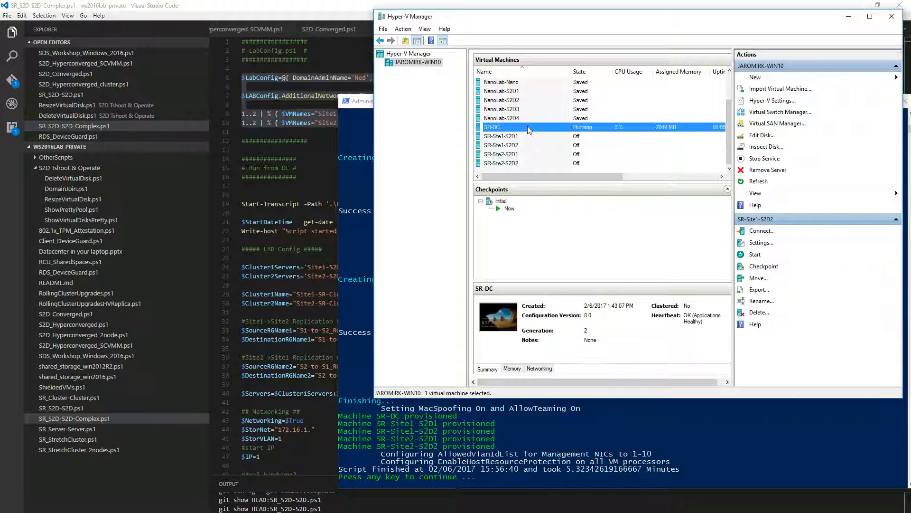
{"action": "right_click", "coordinate": [527, 127]}
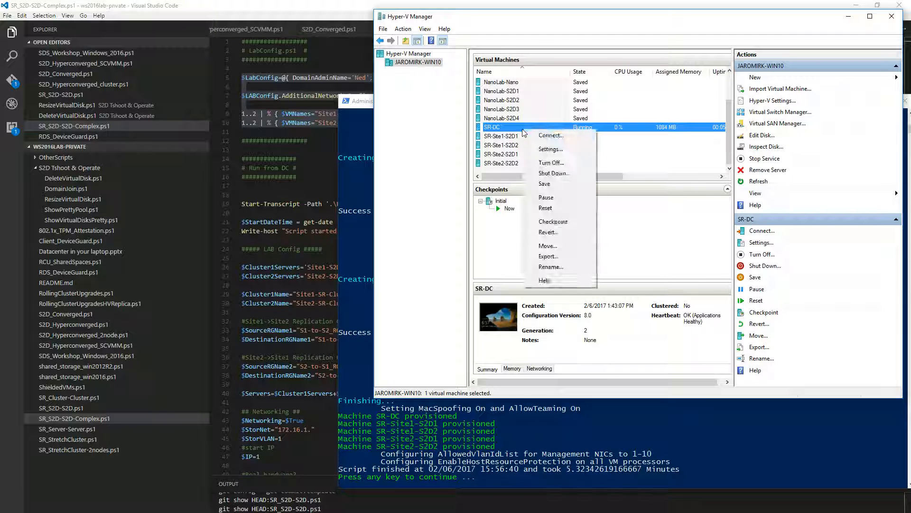
{"action": "left_click", "coordinate": [541, 136]}
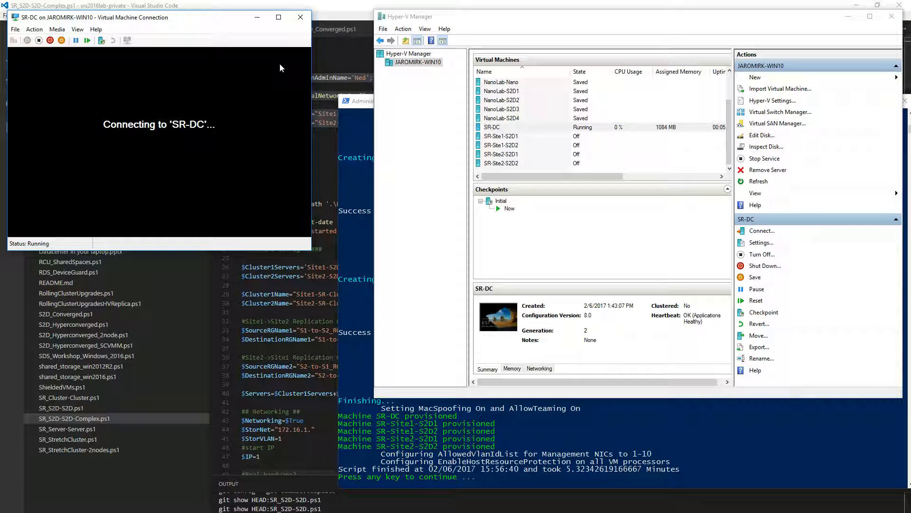
Start all four SR-Site1/SR-Site2 S2D machines and bring up SR-DC's app launcher.
{"action": "left_click", "coordinate": [503, 137]}
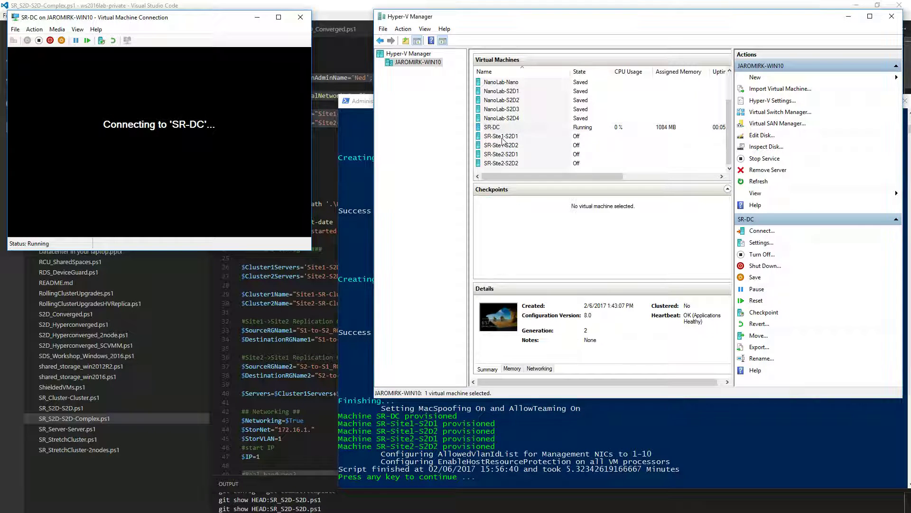
{"action": "left_click", "coordinate": [514, 164], "text": "shift"}
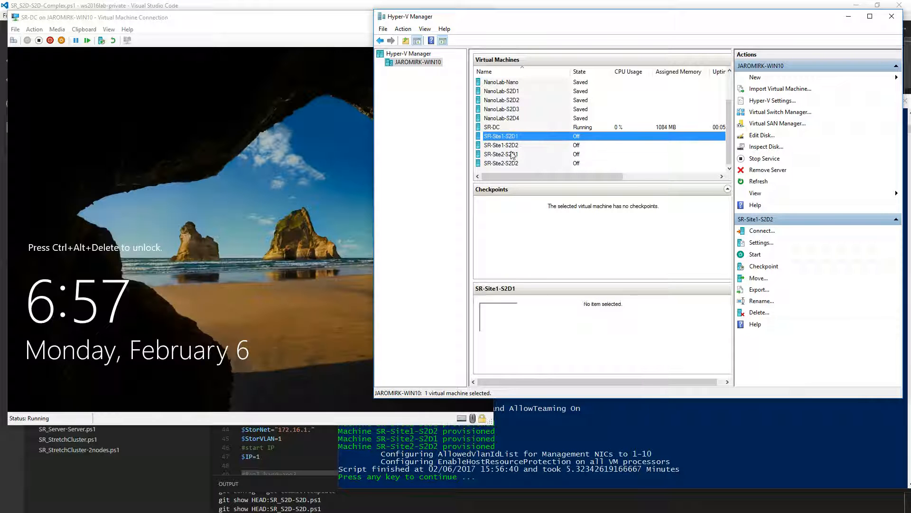
{"action": "right_click", "coordinate": [513, 154]}
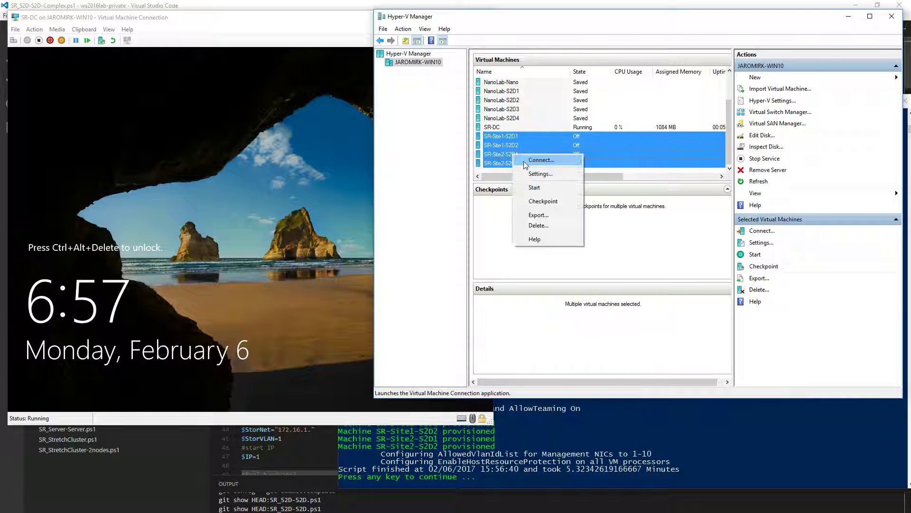
{"action": "left_click", "coordinate": [534, 187]}
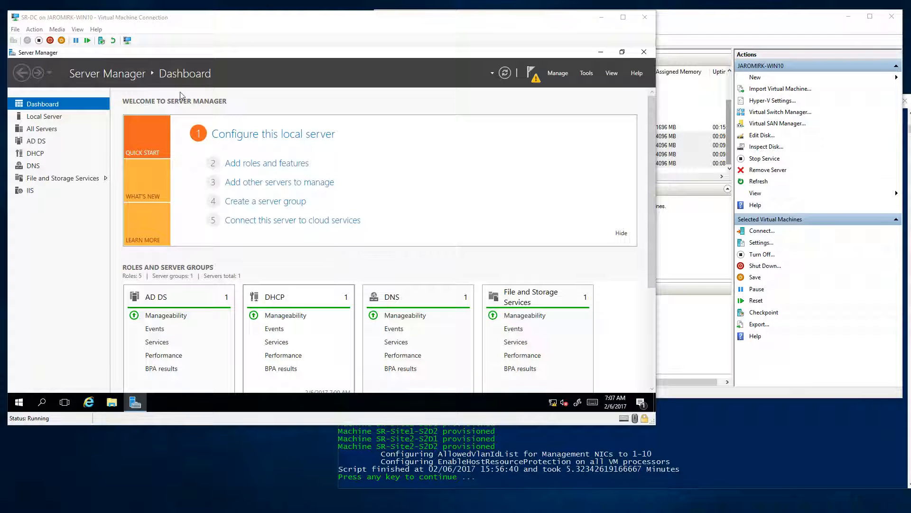
{"action": "left_click", "coordinate": [689, 41]}
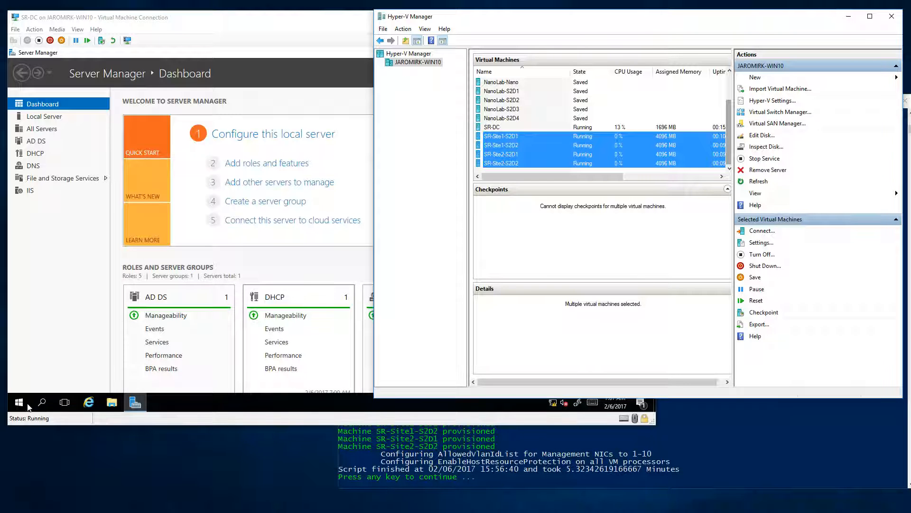
{"action": "left_click", "coordinate": [26, 404]}
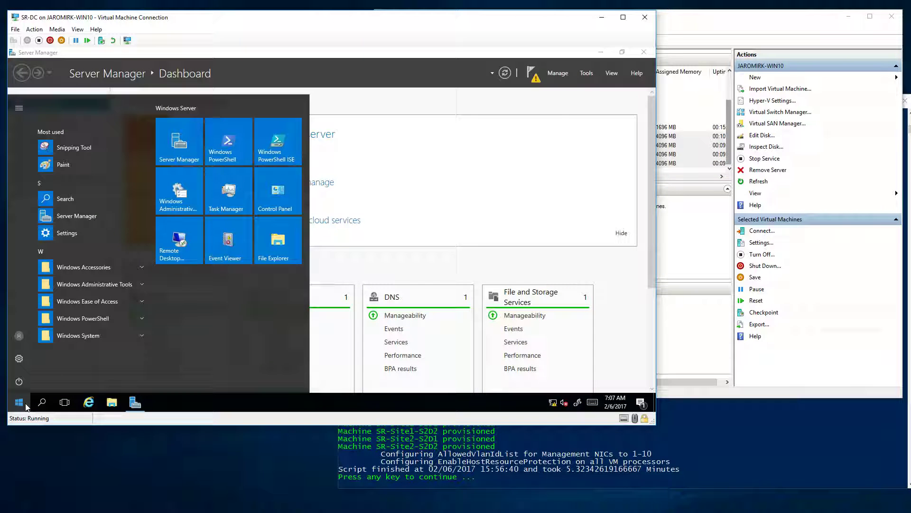
Launch Windows PowerShell on SR-DC and paste in the Run-from-DC hydration script.
{"action": "left_click", "coordinate": [228, 152]}
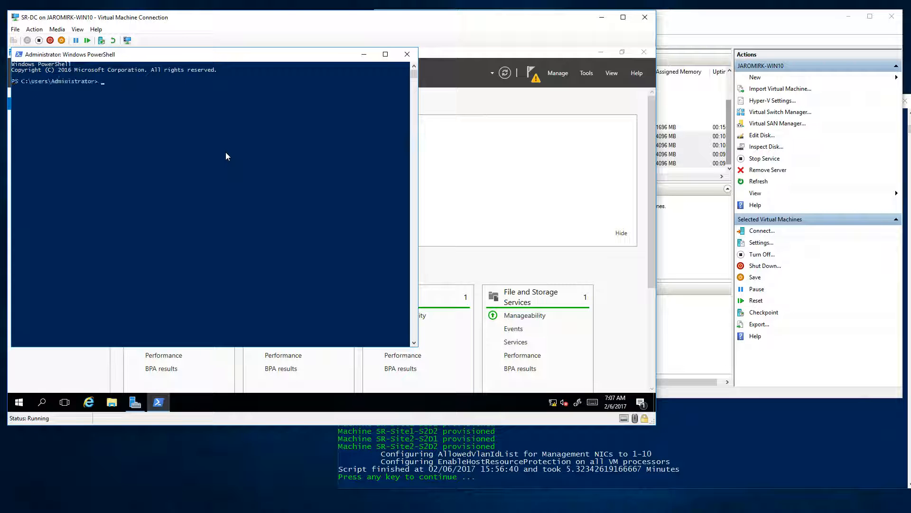
{"action": "right_click", "coordinate": [226, 156]}
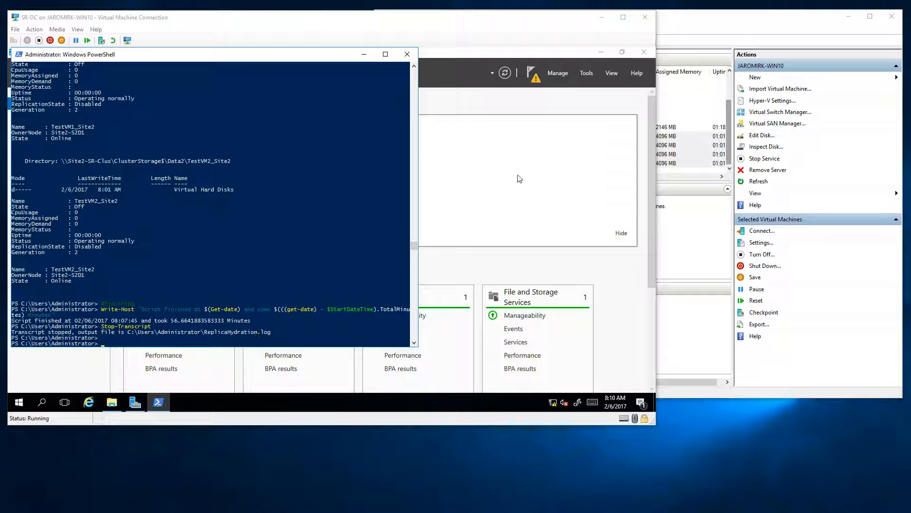
Launch Failover Cluster Manager from administrative tools and connect to Site1-SR-Clus.
{"action": "left_click", "coordinate": [585, 75]}
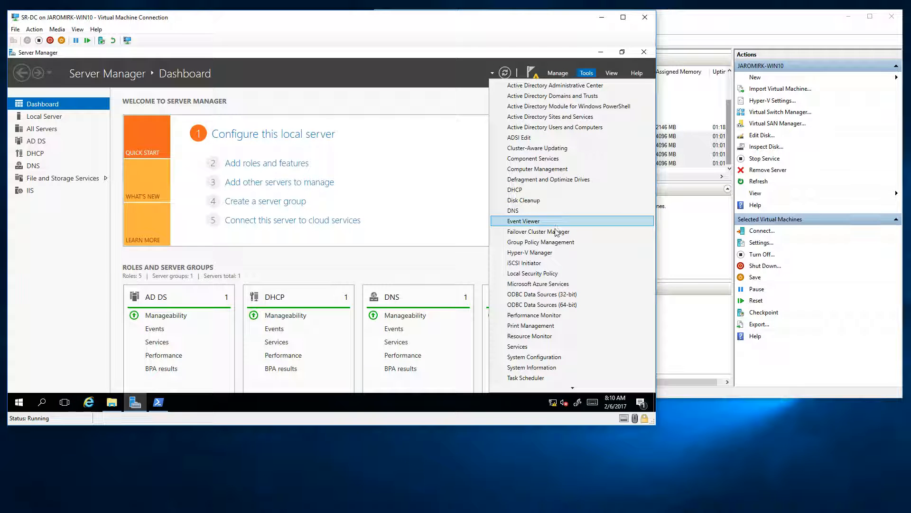
{"action": "left_click", "coordinate": [556, 232]}
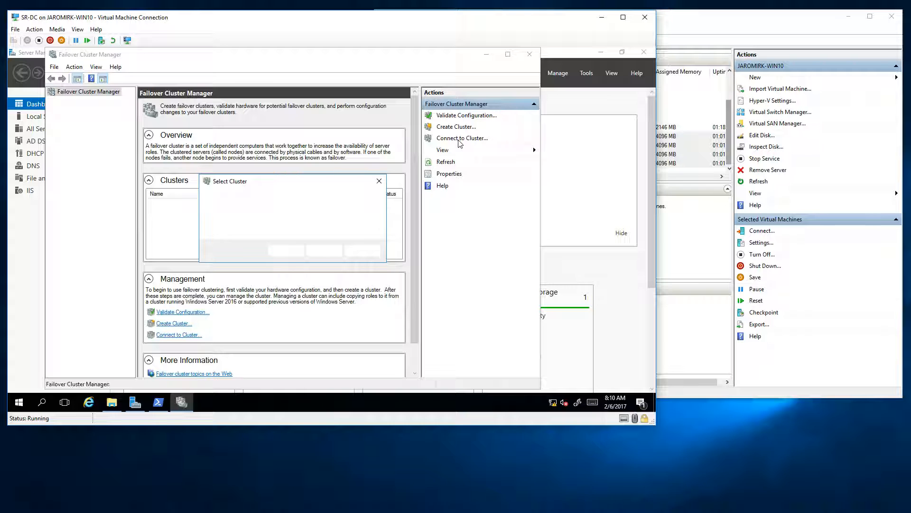
{"action": "left_click", "coordinate": [373, 253]}
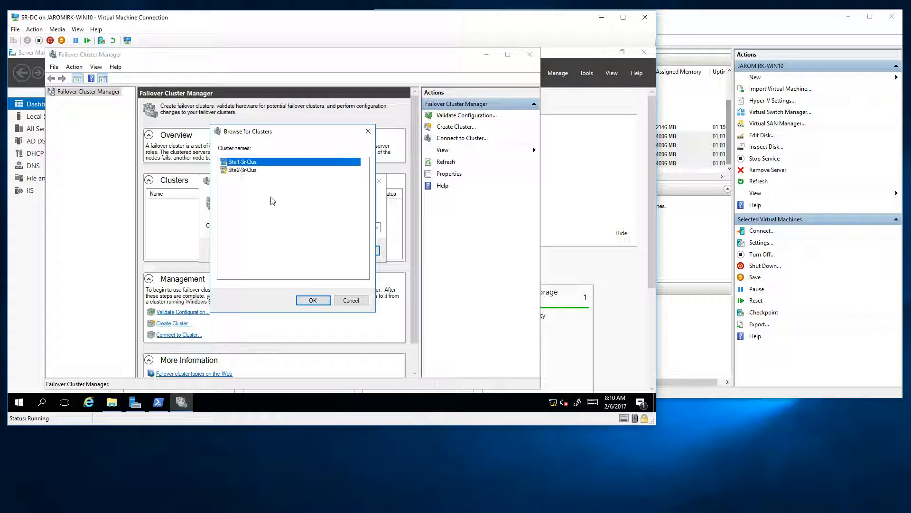
{"action": "left_click", "coordinate": [313, 300]}
{"action": "left_click", "coordinate": [299, 254]}
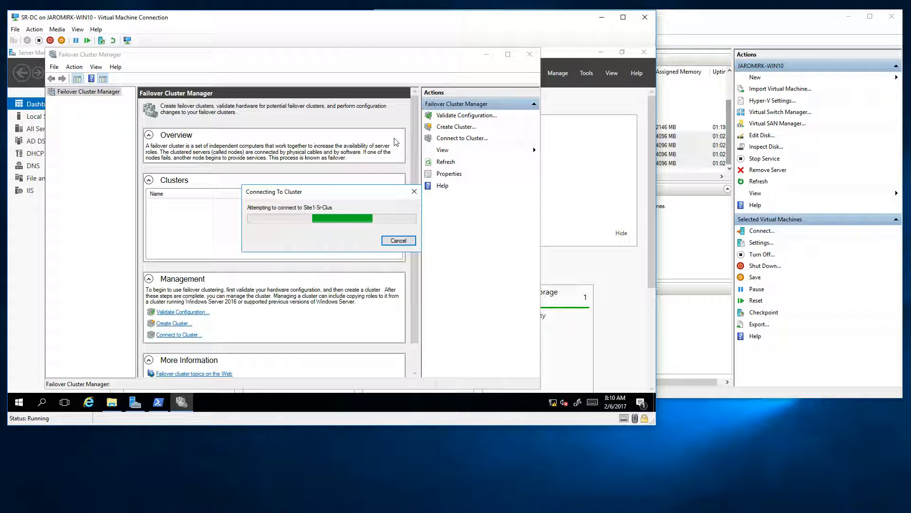
{"action": "left_click", "coordinate": [114, 100]}
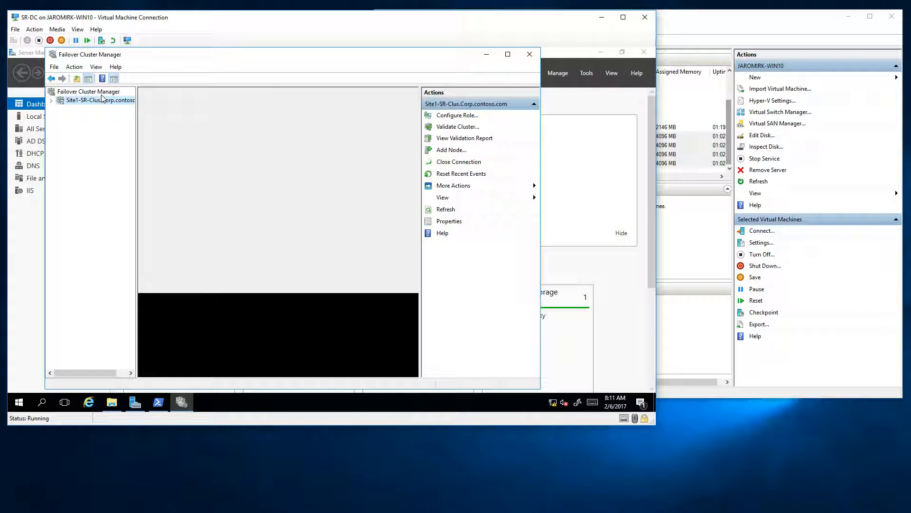
{"action": "left_click", "coordinate": [101, 94]}
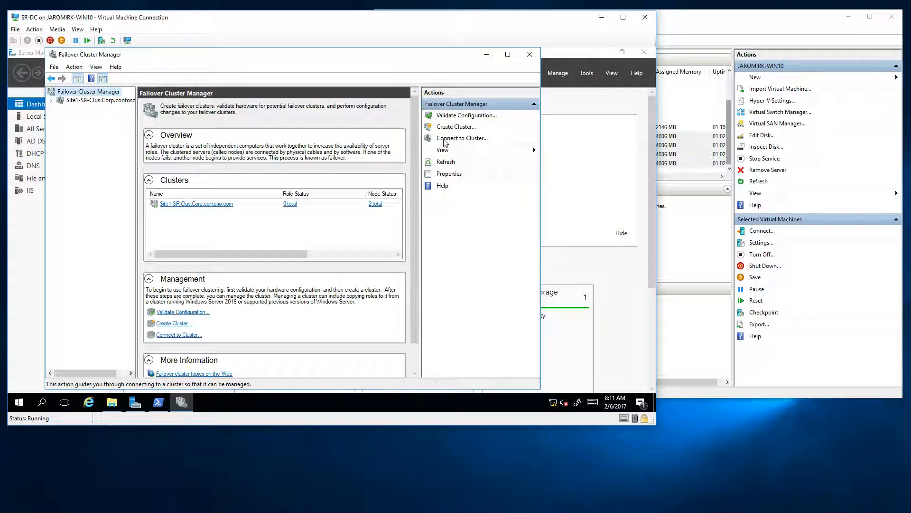
Connect to Site2-SR-Clus as a second cluster and expand Site1's contents.
{"action": "left_click", "coordinate": [443, 139]}
{"action": "left_click", "coordinate": [363, 251]}
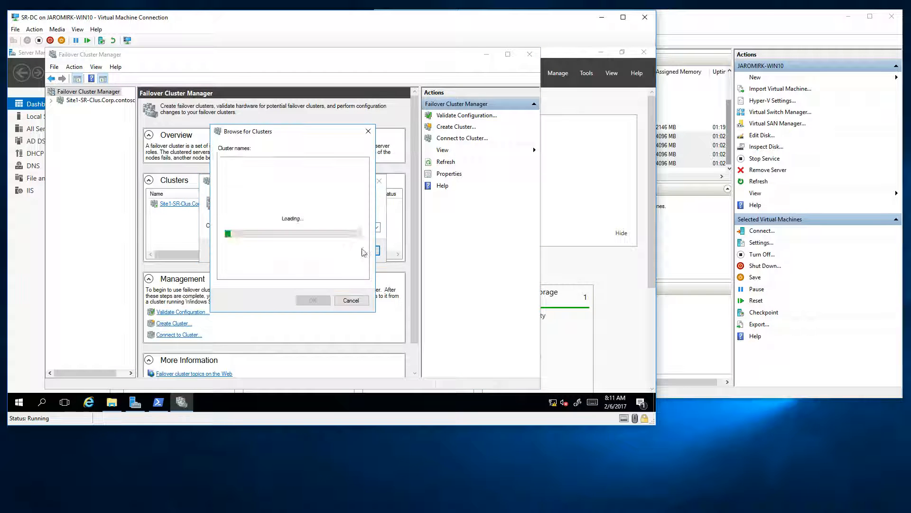
{"action": "left_click", "coordinate": [247, 171]}
{"action": "left_click", "coordinate": [322, 299]}
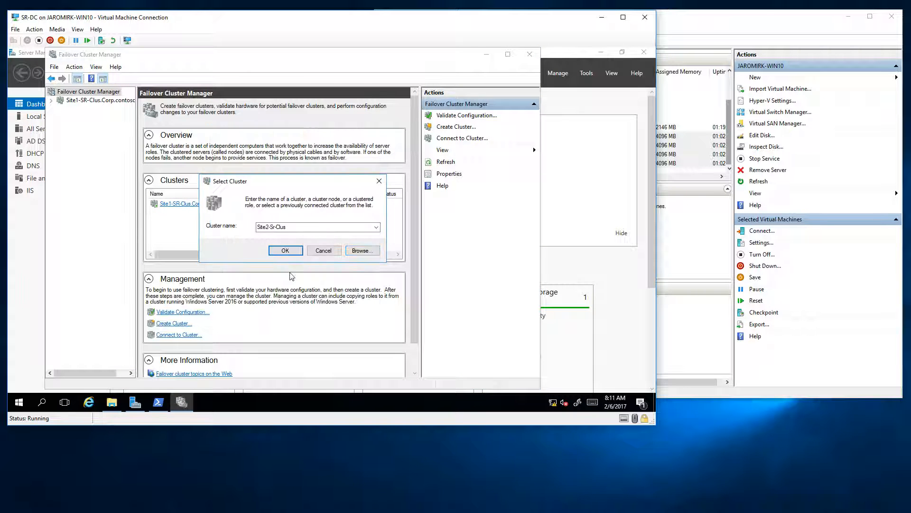
{"action": "left_click", "coordinate": [285, 250]}
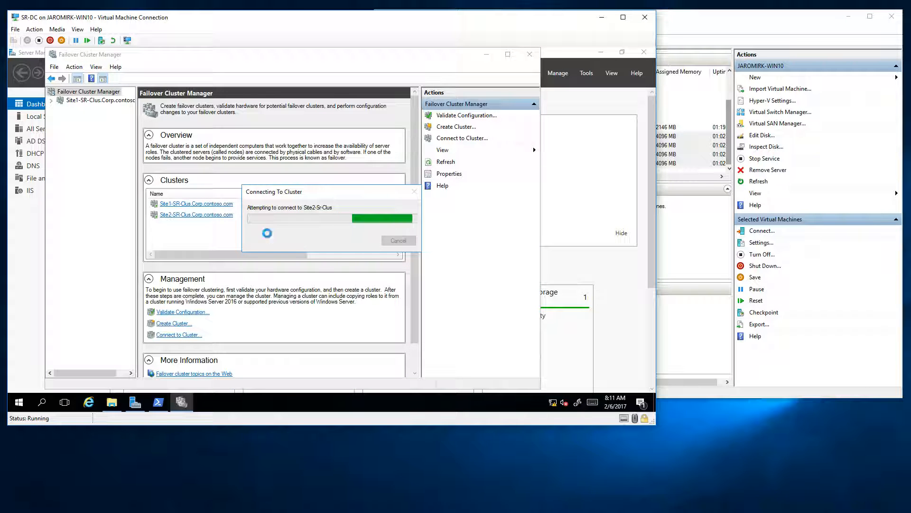
{"action": "left_click", "coordinate": [51, 100]}
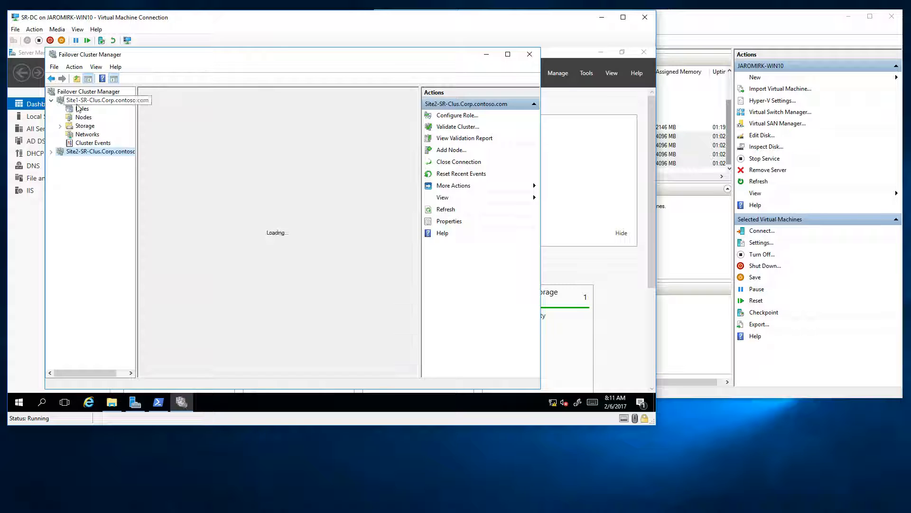
Review Site1's storage pool and its four cluster virtual disks, widening the names column.
{"action": "left_click", "coordinate": [82, 99]}
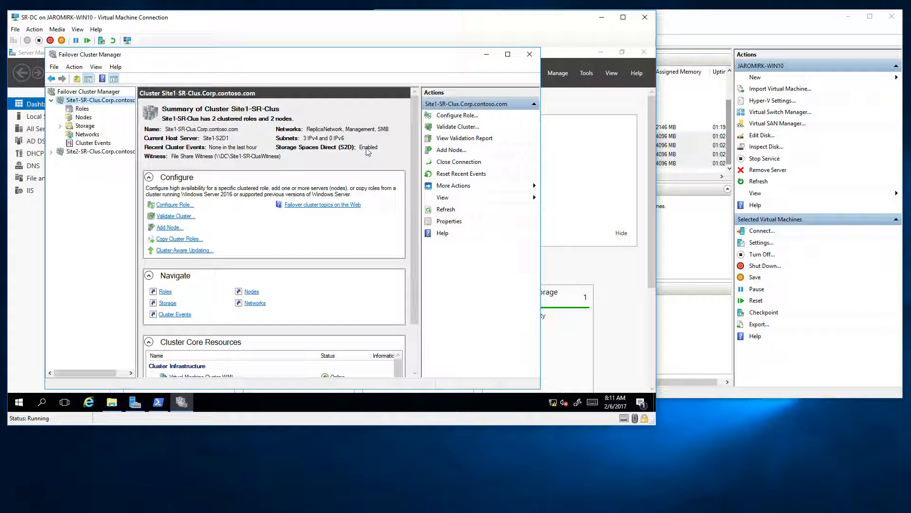
{"action": "left_click", "coordinate": [84, 126]}
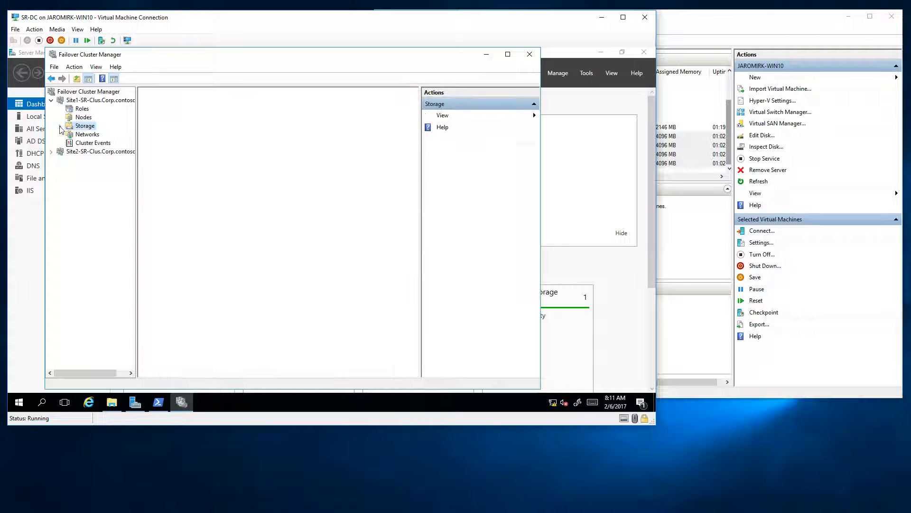
{"action": "left_click", "coordinate": [61, 126]}
{"action": "left_click", "coordinate": [89, 142]}
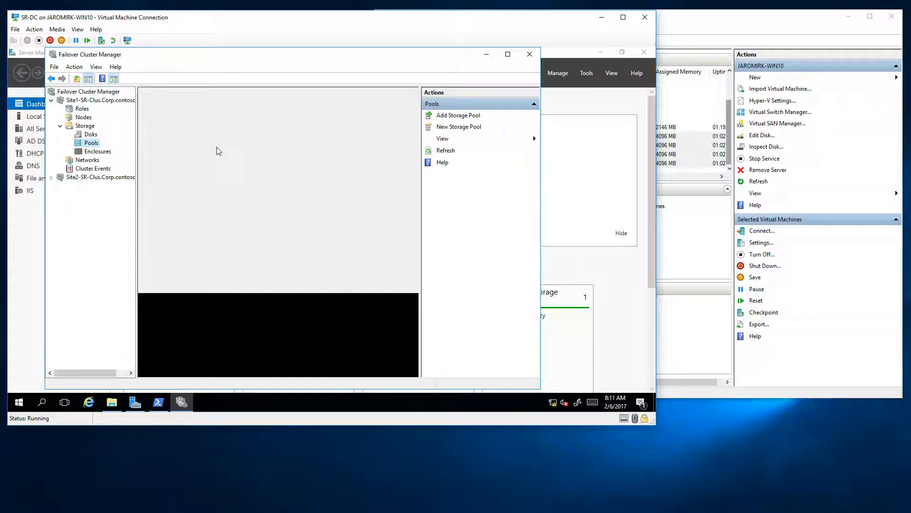
{"action": "mouse_move", "coordinate": [235, 258]}
{"action": "left_mouse_down"}
{"action": "mouse_move", "coordinate": [326, 275]}
{"action": "mouse_move", "coordinate": [242, 273]}
{"action": "left_mouse_up"}
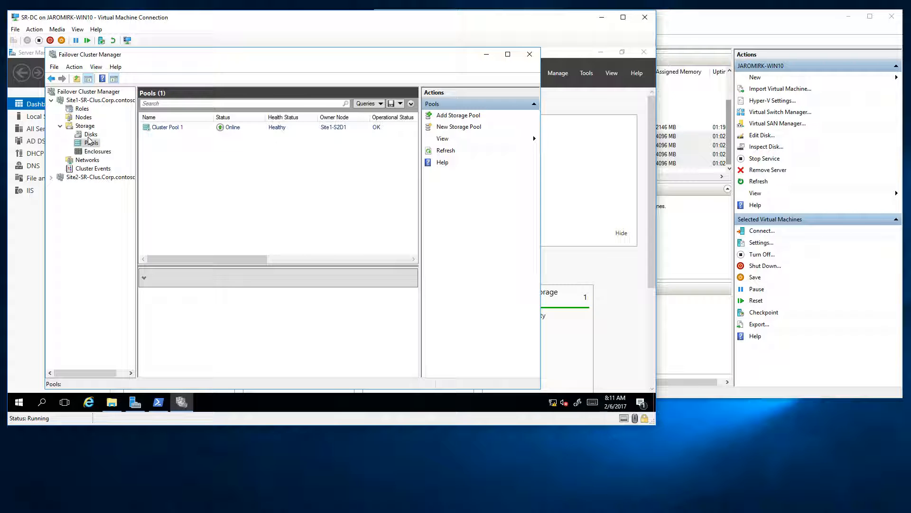
{"action": "left_click", "coordinate": [88, 135]}
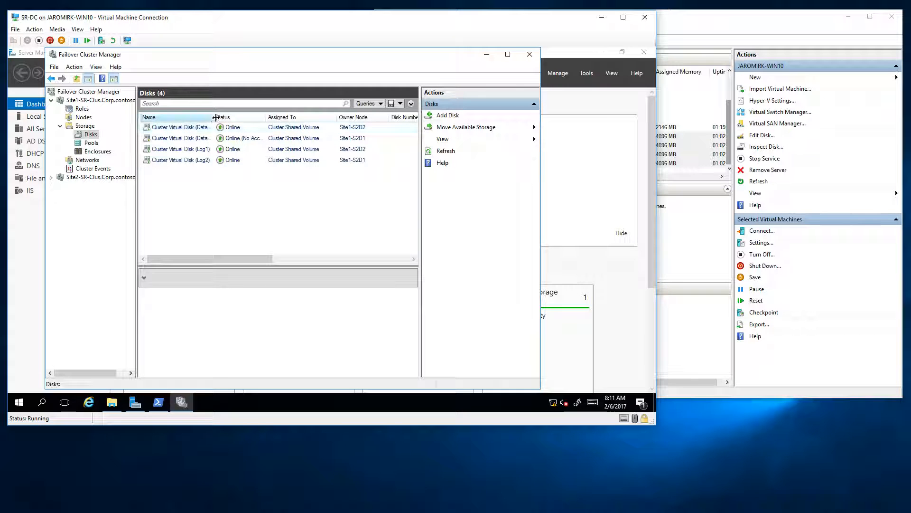
{"action": "left_click_drag", "start_coordinate": [216, 118], "coordinate": [308, 117]}
{"action": "left_click", "coordinate": [509, 55]}
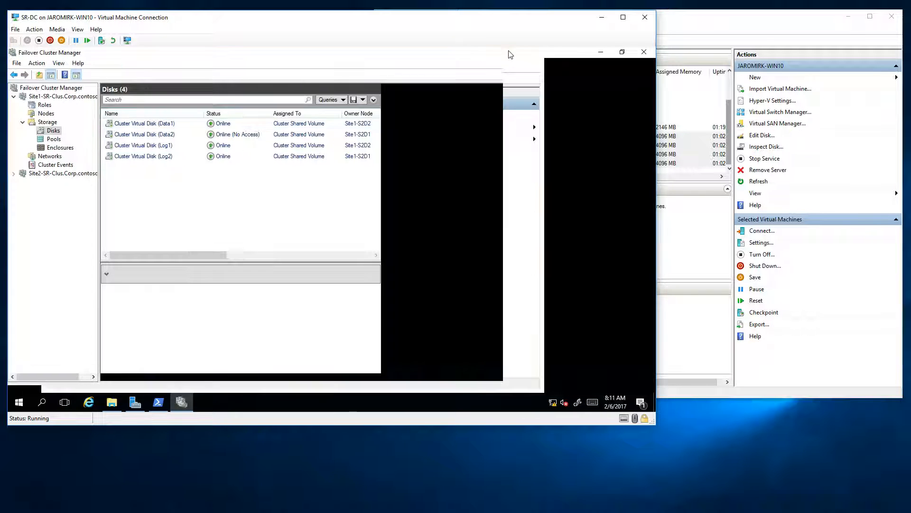
Check Data1 and Data2 replication status, then bring up Site1's clustered roles.
{"action": "left_click", "coordinate": [144, 125]}
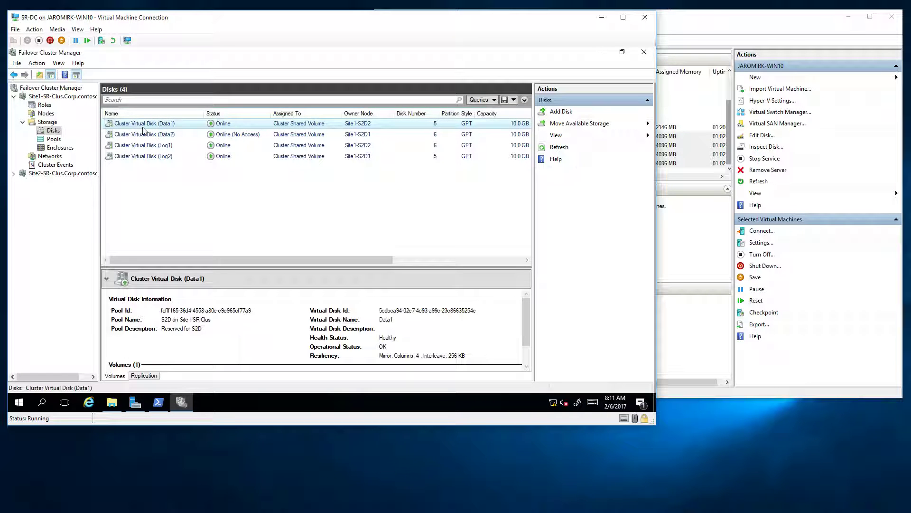
{"action": "left_click", "coordinate": [149, 379]}
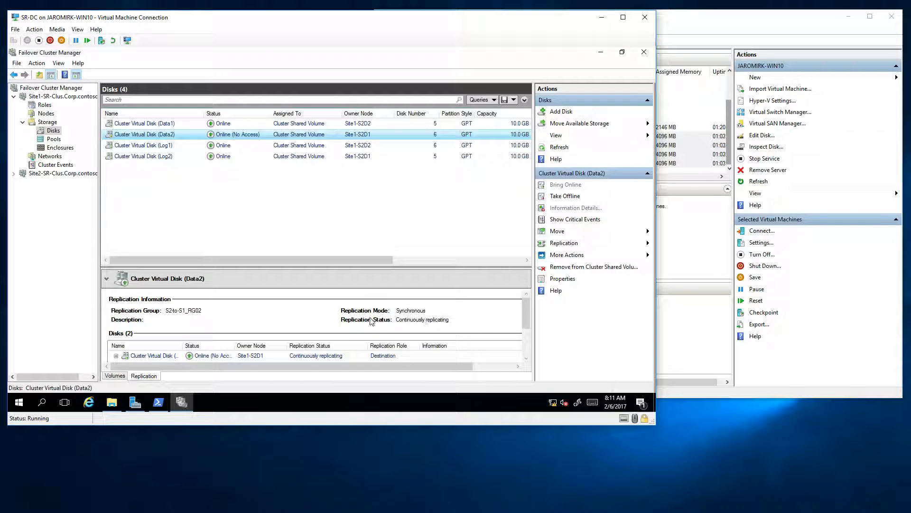
{"action": "left_click", "coordinate": [162, 125]}
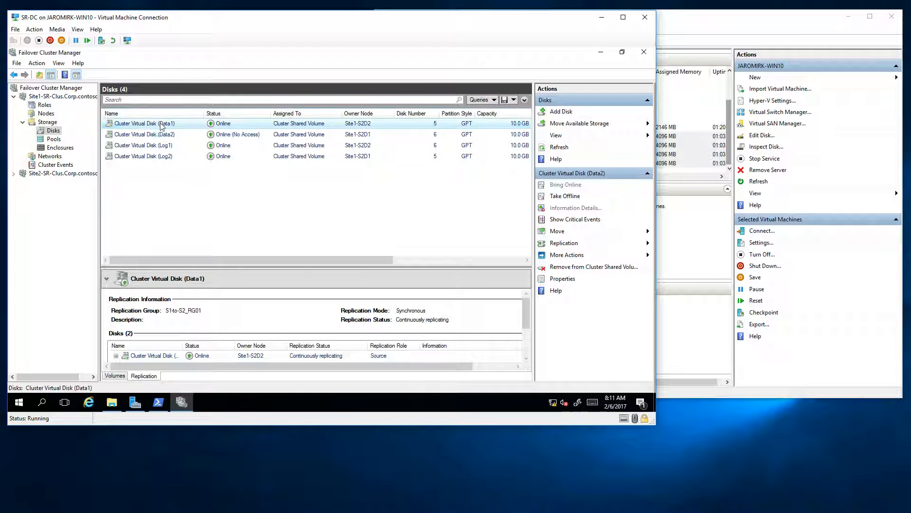
{"action": "left_click", "coordinate": [44, 105]}
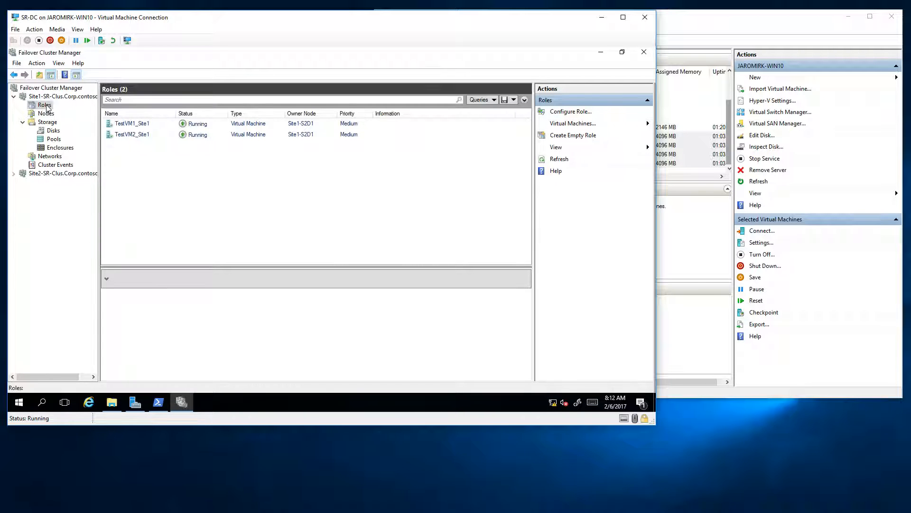
Expand Site2-SR-Clus to show its VM roles and its cluster virtual disks list.
{"action": "left_click", "coordinate": [14, 174]}
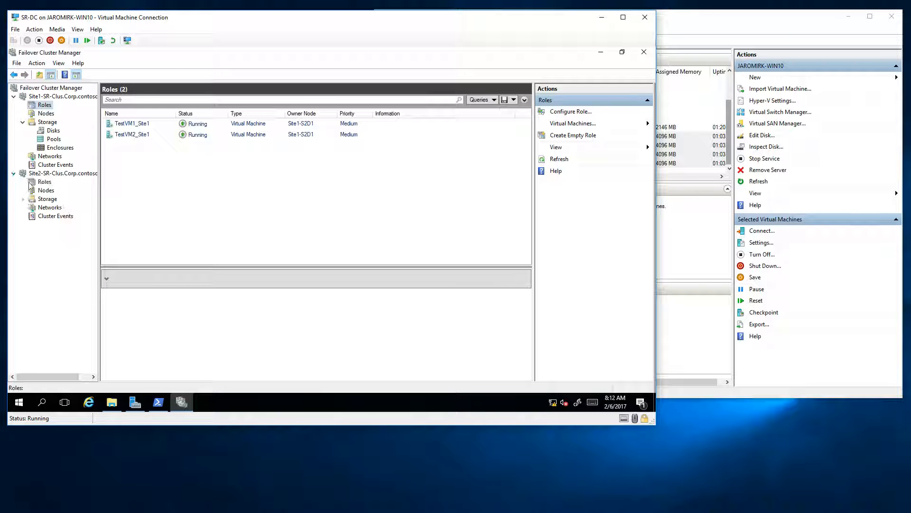
{"action": "left_click", "coordinate": [41, 182]}
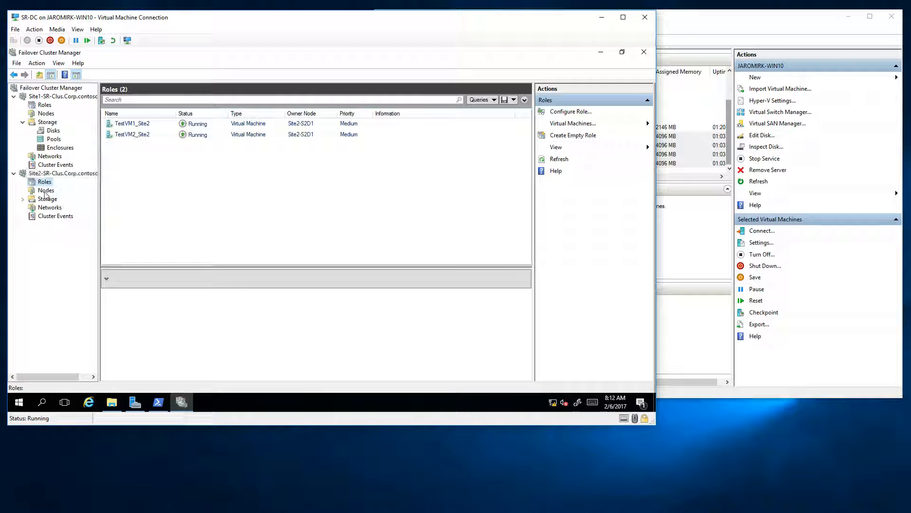
{"action": "left_click", "coordinate": [22, 198]}
{"action": "left_click", "coordinate": [50, 209]}
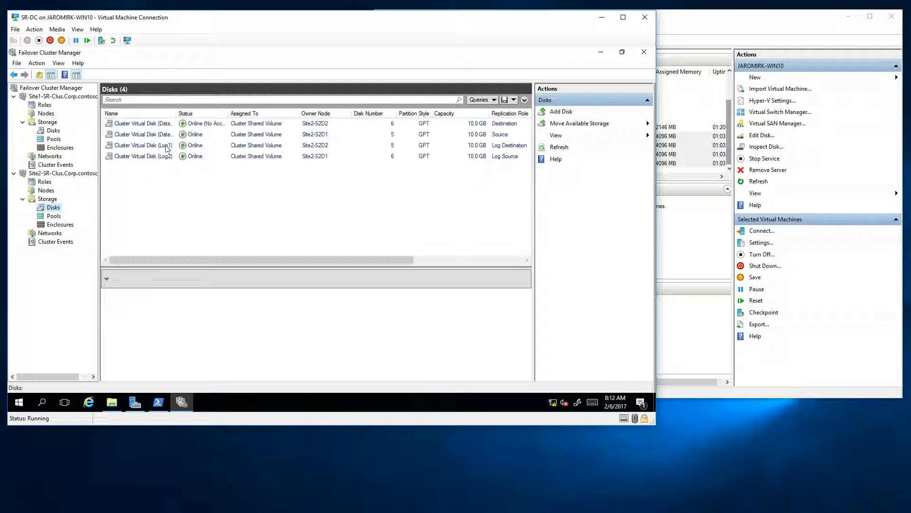
Widen the name and Status columns and review the Data2 then Data1 disk details.
{"action": "left_click_drag", "start_coordinate": [178, 113], "coordinate": [245, 114]}
{"action": "left_click", "coordinate": [171, 134]}
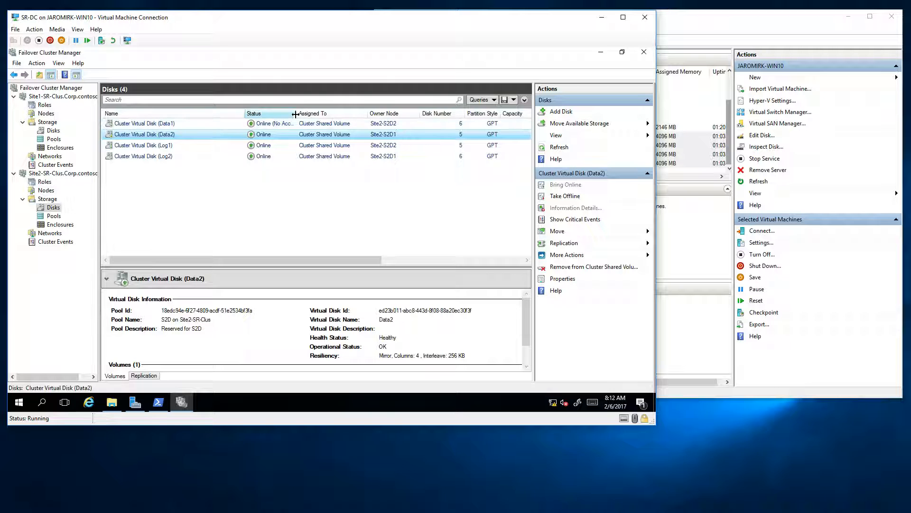
{"action": "left_click_drag", "start_coordinate": [297, 112], "coordinate": [336, 113]}
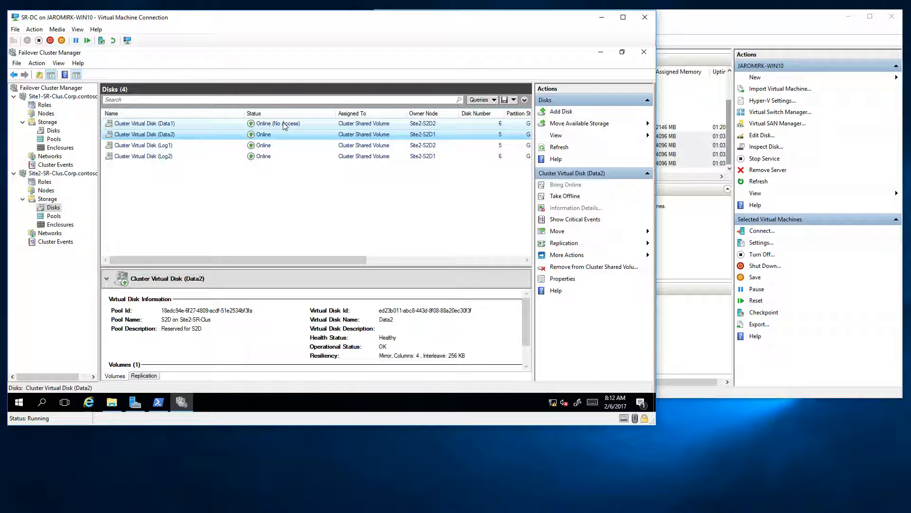
{"action": "left_click", "coordinate": [284, 126]}
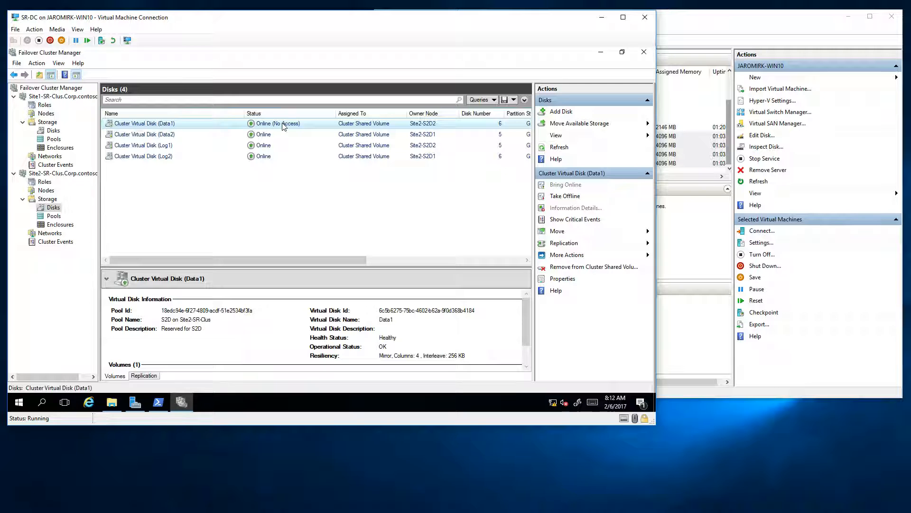
{"action": "left_click", "coordinate": [50, 157]}
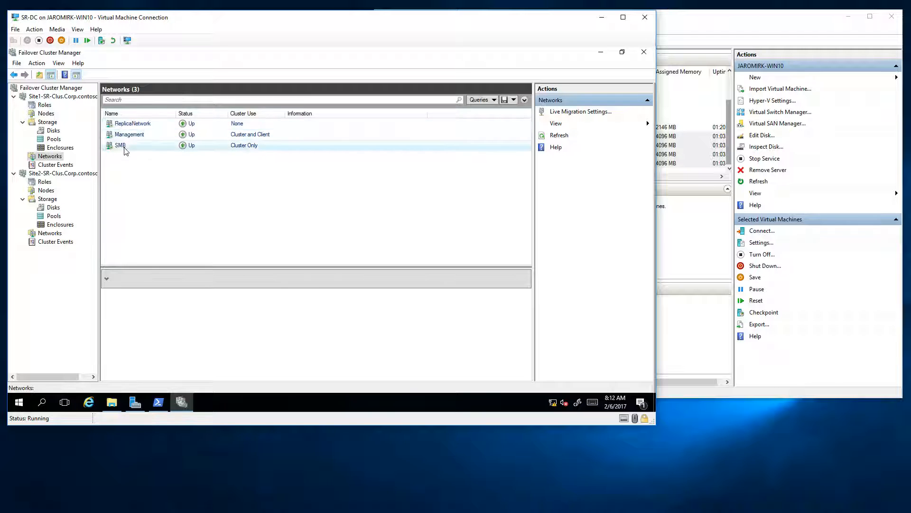
Review Site1's SMB, Management and ReplicaNetwork cluster networks and their subnets.
{"action": "left_click", "coordinate": [122, 147]}
{"action": "left_click", "coordinate": [130, 136]}
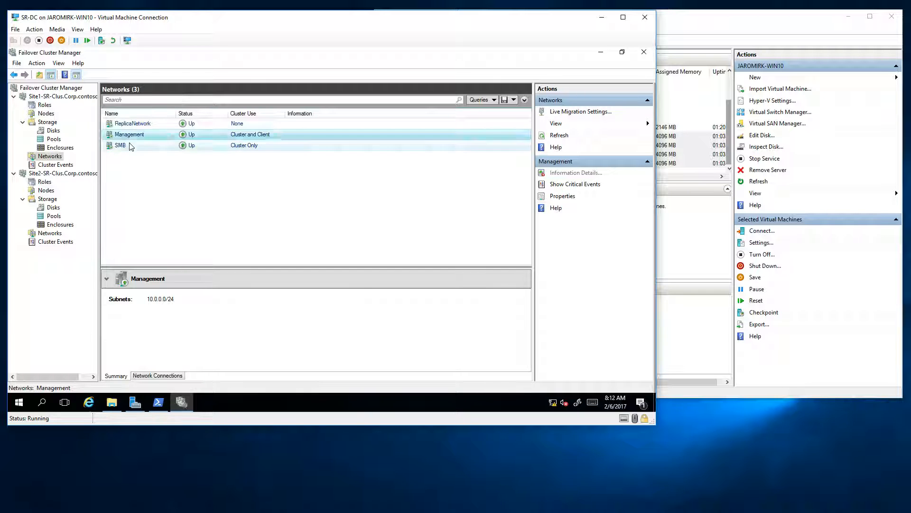
{"action": "left_click", "coordinate": [118, 146]}
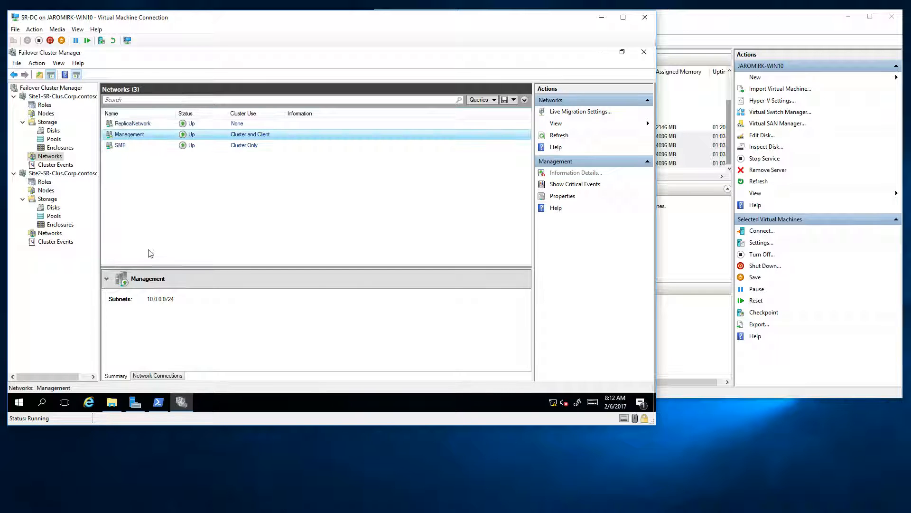
{"action": "left_click", "coordinate": [128, 149]}
{"action": "left_click", "coordinate": [143, 125]}
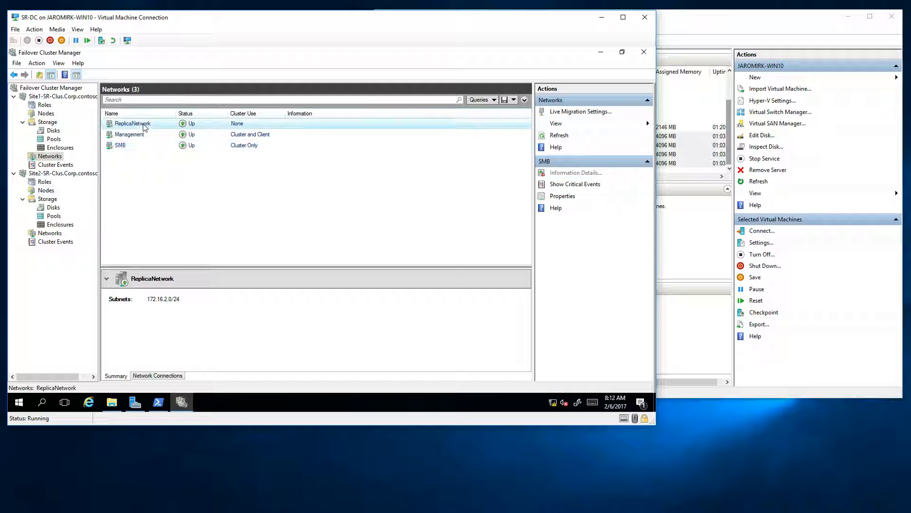
Show ReplicaNetwork's node connections with both Site1 nodes' adapters and 172.16.2.0/24 addresses.
{"action": "left_click", "coordinate": [161, 377]}
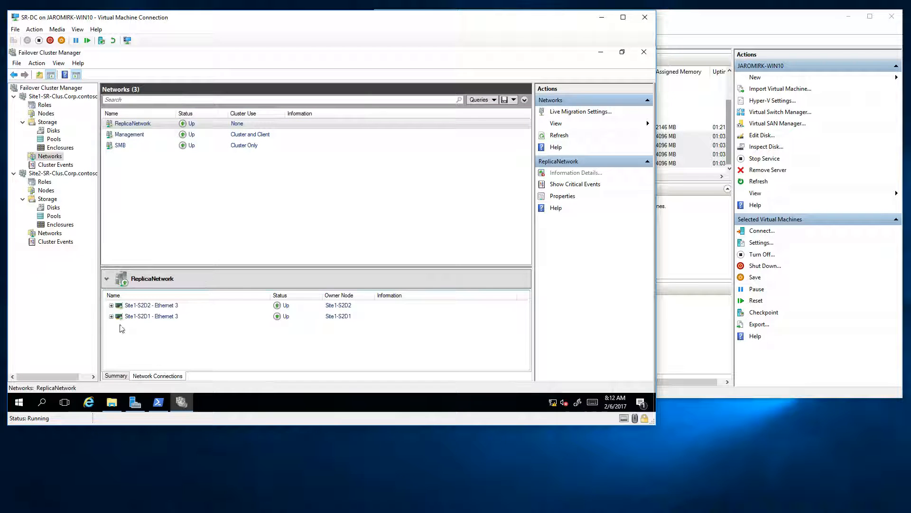
{"action": "left_click", "coordinate": [111, 306]}
{"action": "left_click", "coordinate": [110, 334]}
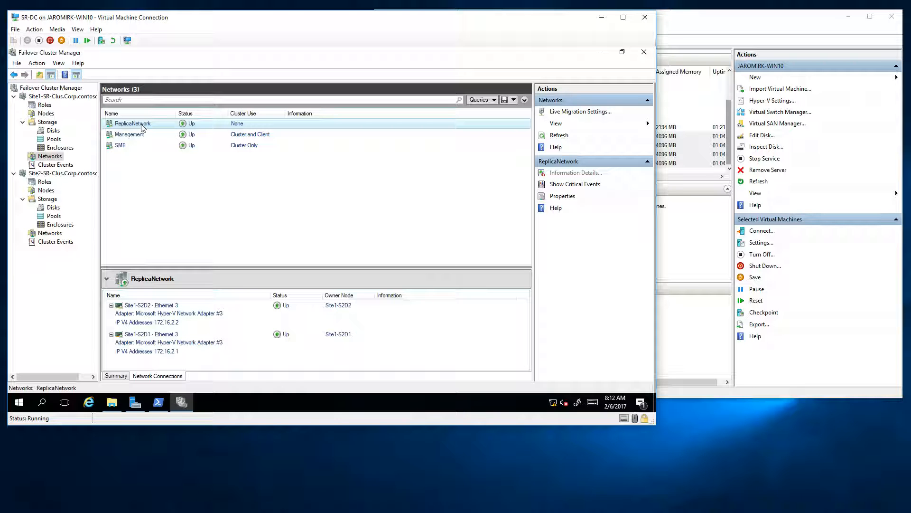
{"action": "left_click", "coordinate": [50, 107]}
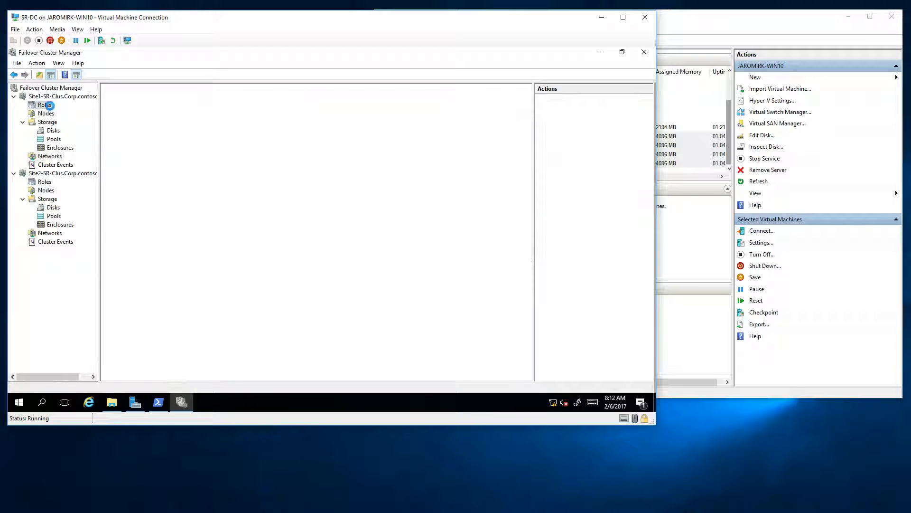